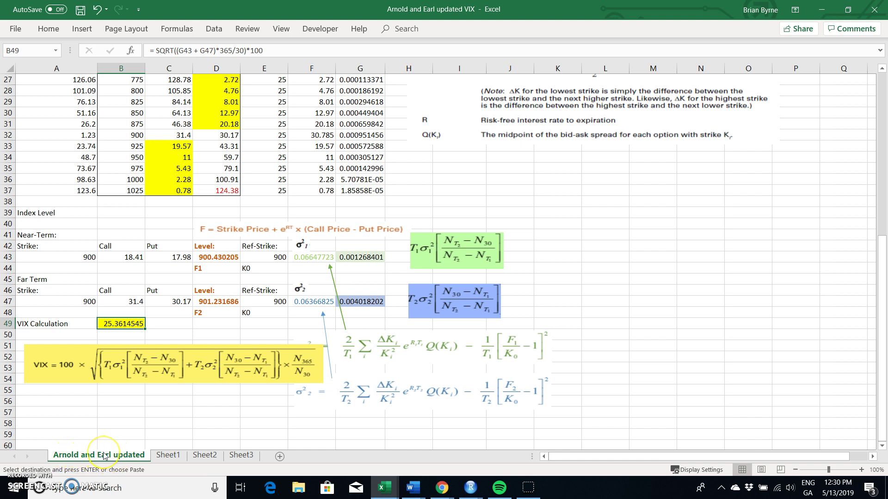
Examine the near-term, far-term and index level calculations on the Arnold and Earl updated sheet.
scroll(199, 262, "up", 9)
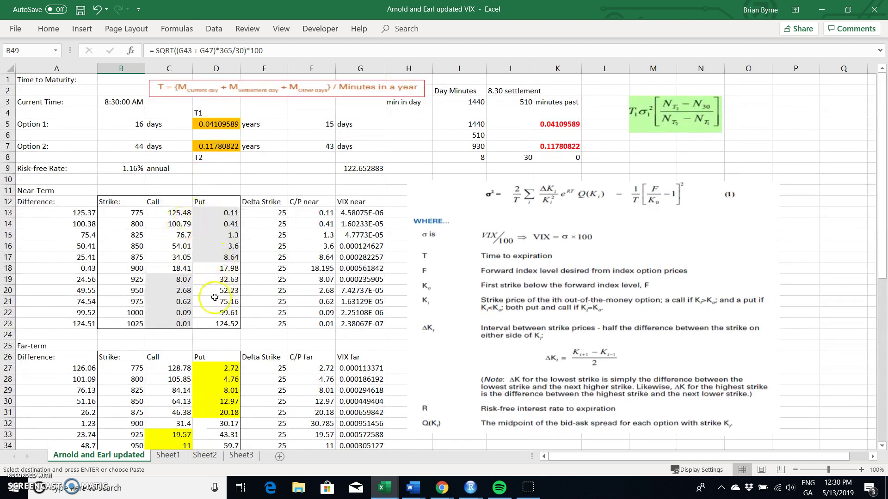
scroll(211, 324, "down", 2)
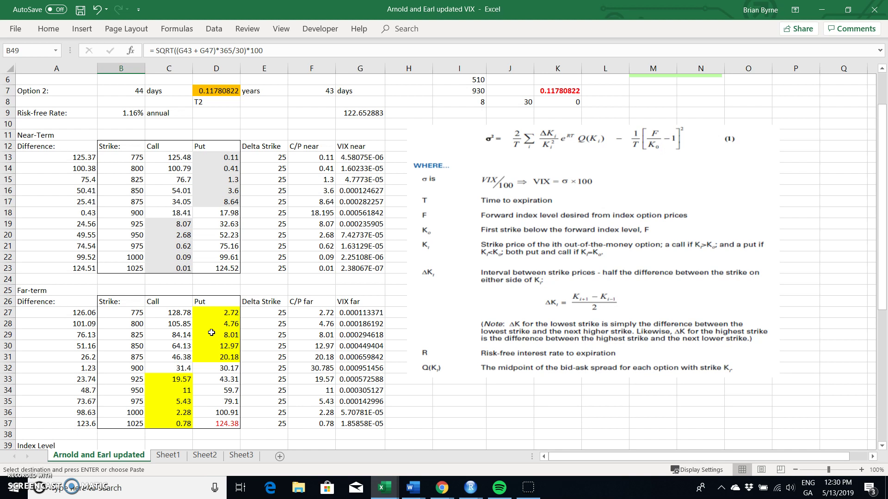
scroll(211, 333, "down", 5)
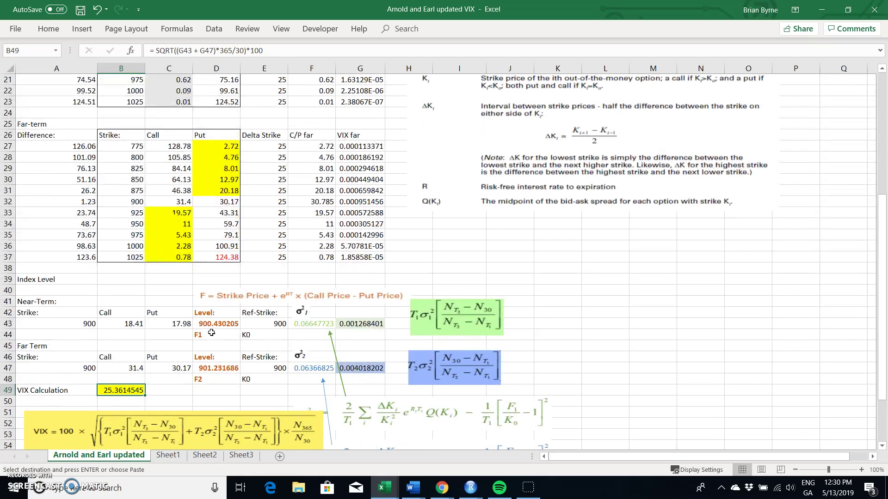
scroll(211, 333, "up", 7)
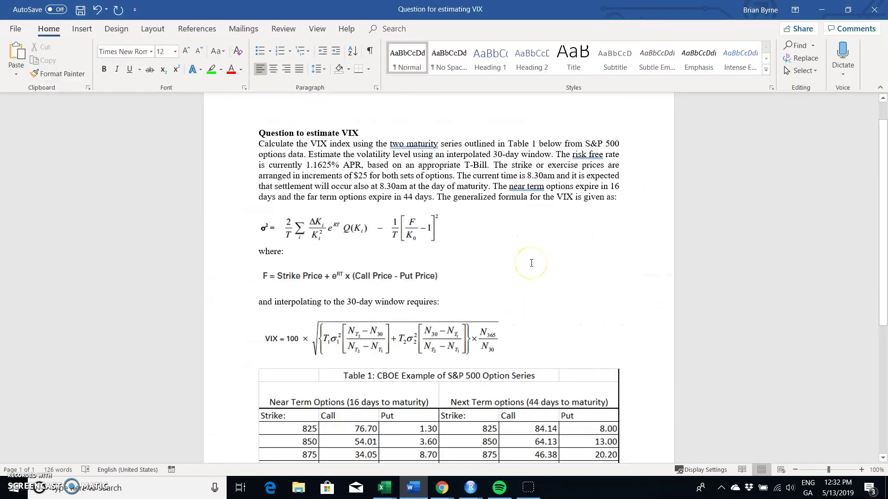
Switch to the Word document Question for estimating VIX and read the question, formulas and option table.
scroll(532, 263, "up", 2)
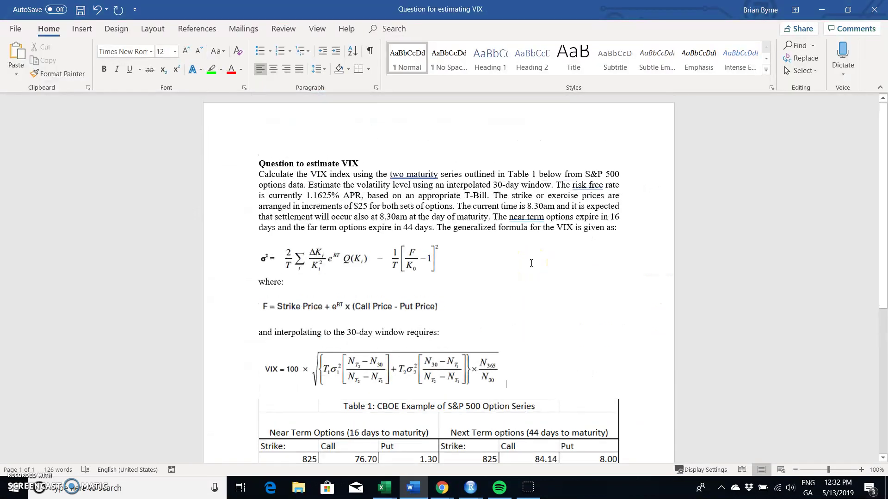
left_click(481, 243)
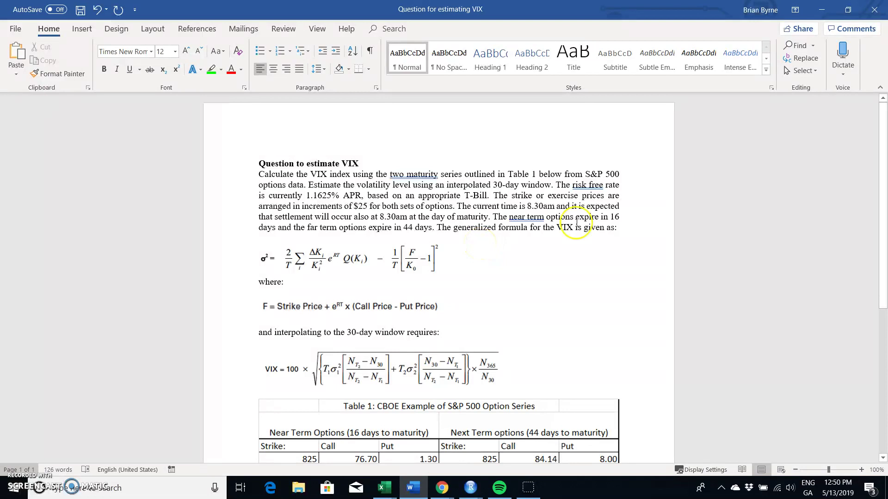
left_click(471, 243)
scroll(475, 282, "down", 3)
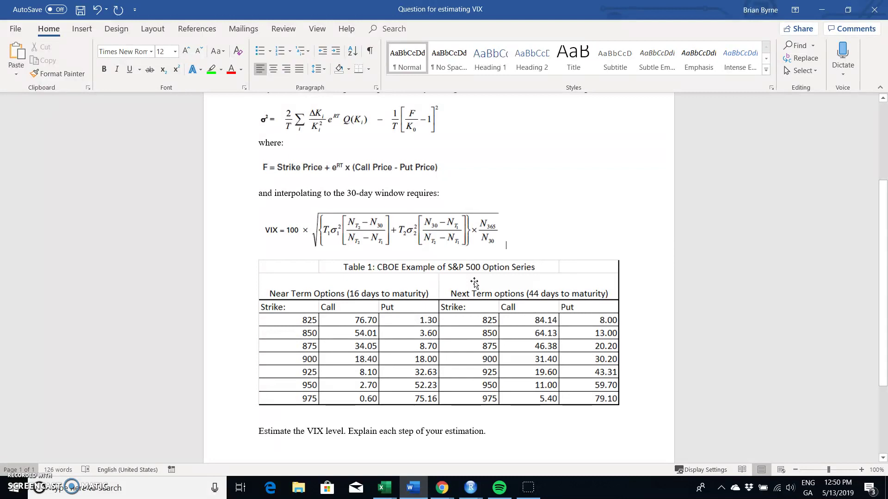
scroll(474, 282, "up", 3)
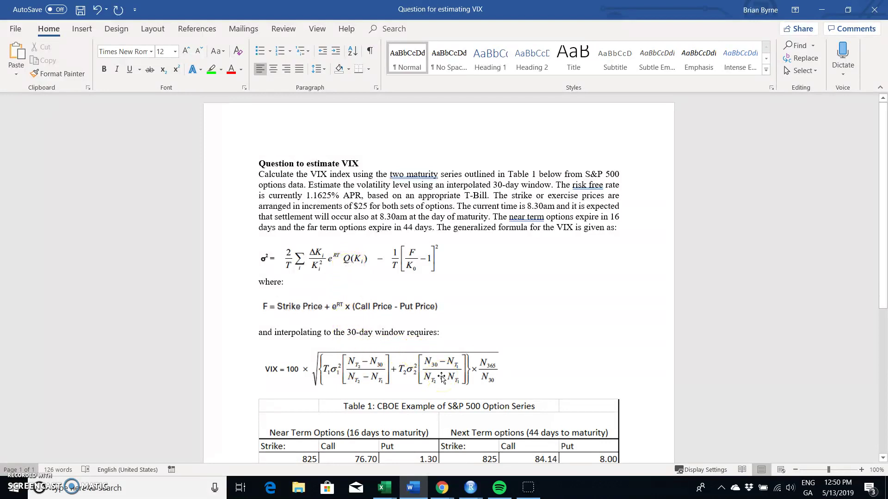
left_click(497, 302)
scroll(497, 301, "down", 3)
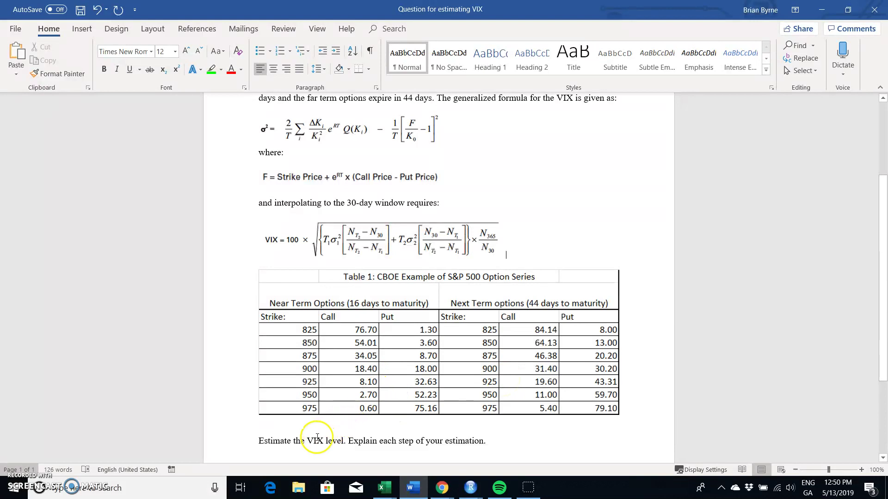
scroll(433, 321, "up", 3)
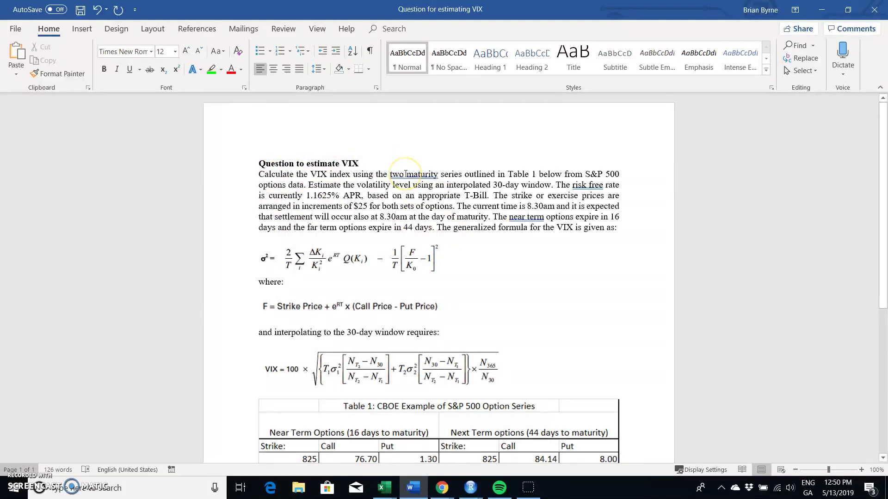
scroll(405, 309, "down", 1)
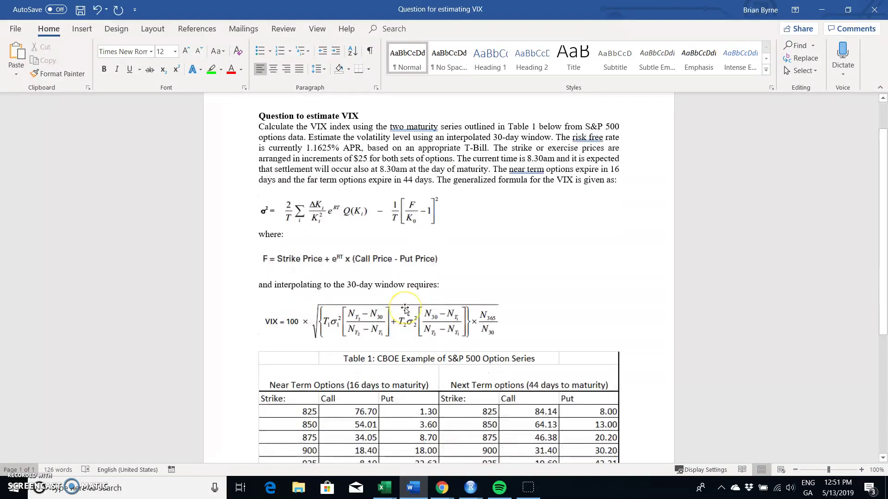
scroll(405, 309, "down", 3)
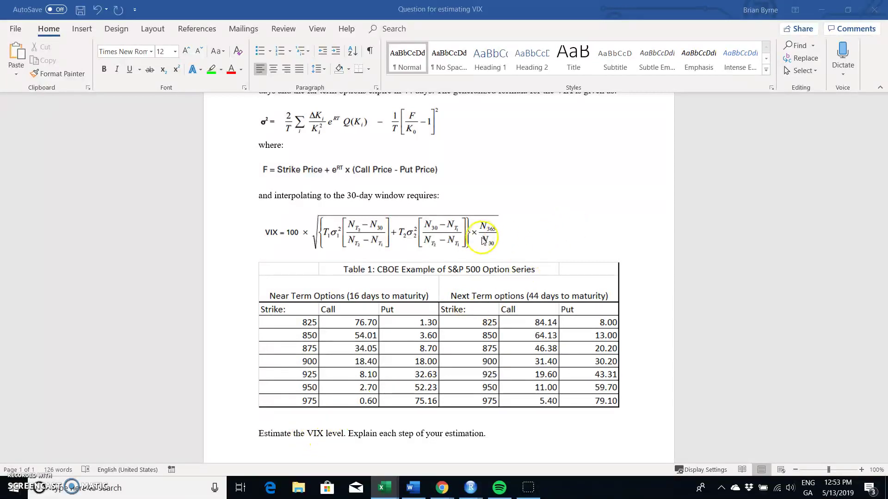
scroll(477, 201, "up", 3)
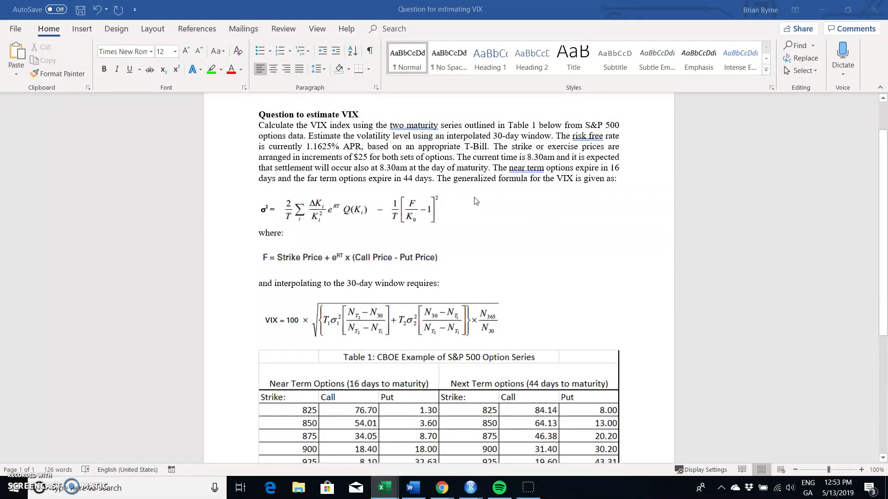
scroll(476, 201, "down", 2)
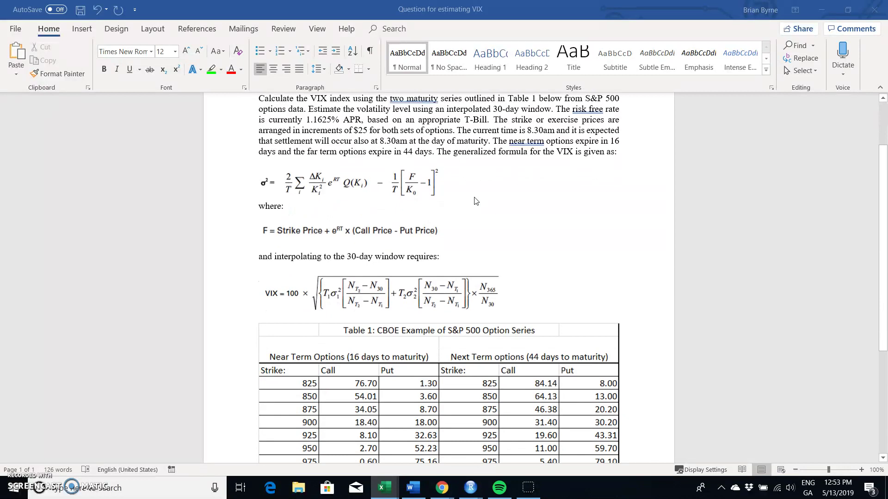
scroll(476, 202, "down", 1)
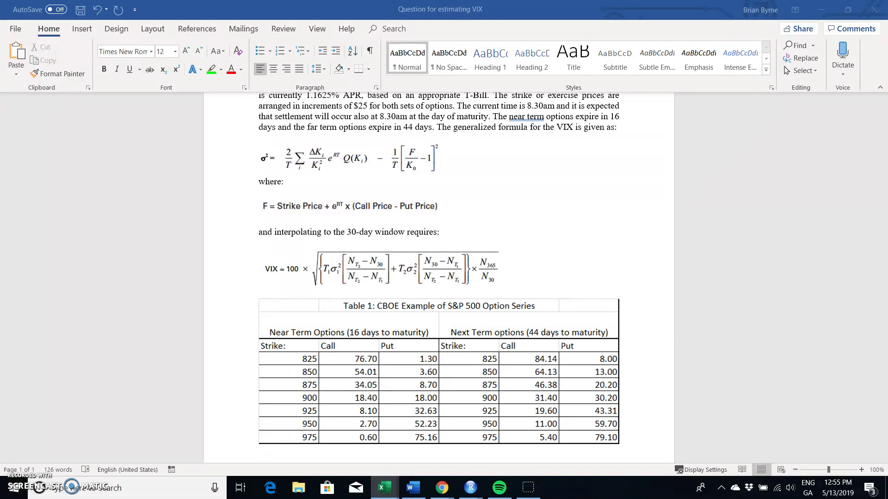
Switch to the Exam Prep workbook in Excel and review its option tables against the VIX question in Word.
left_click(385, 488)
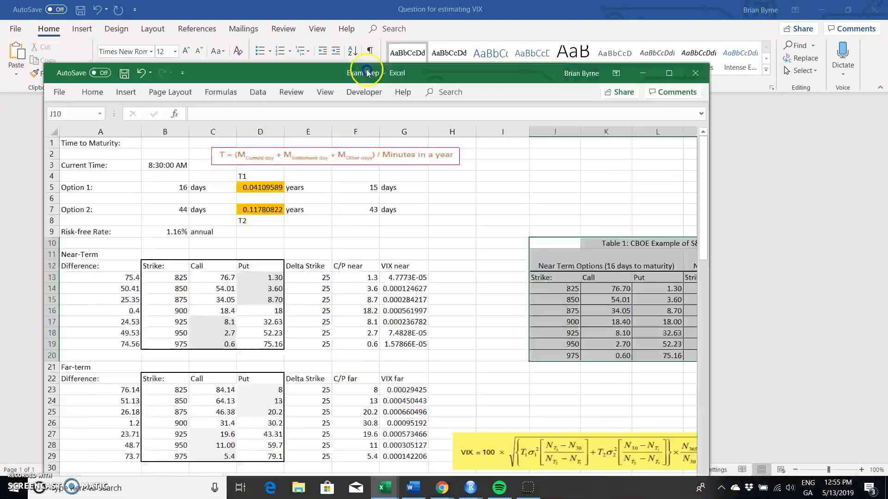
left_click(657, 55)
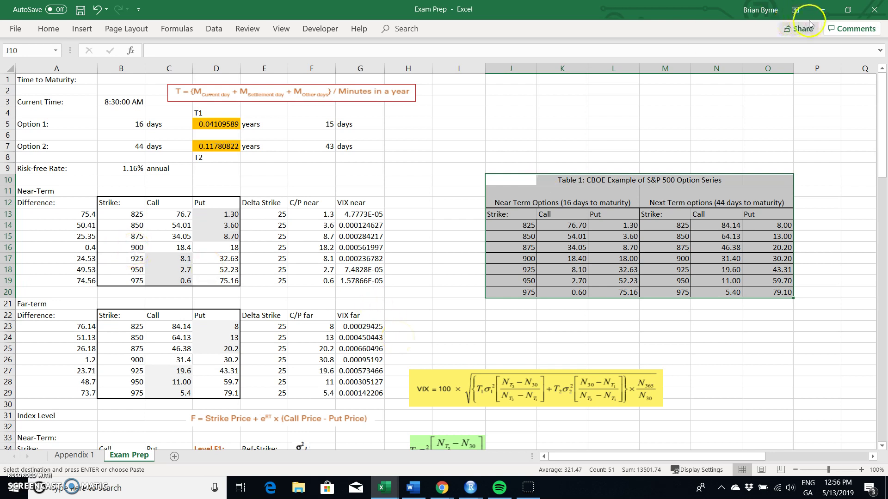
left_click(822, 9)
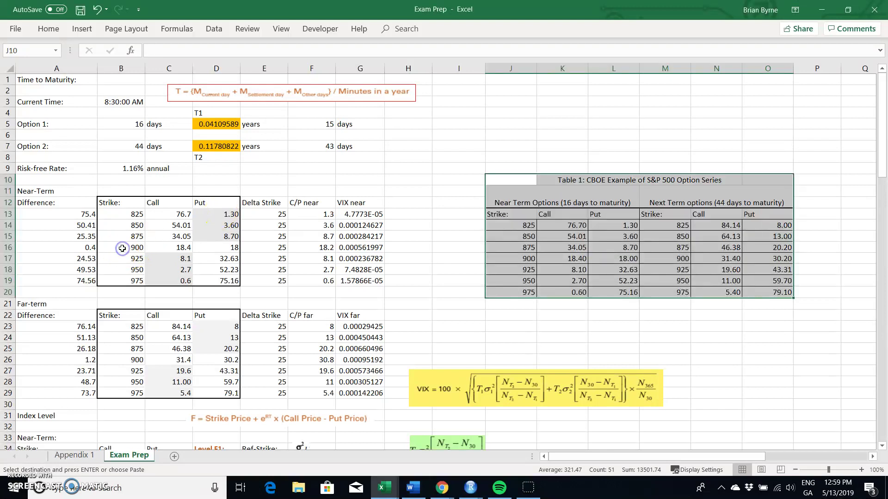
left_click(122, 249)
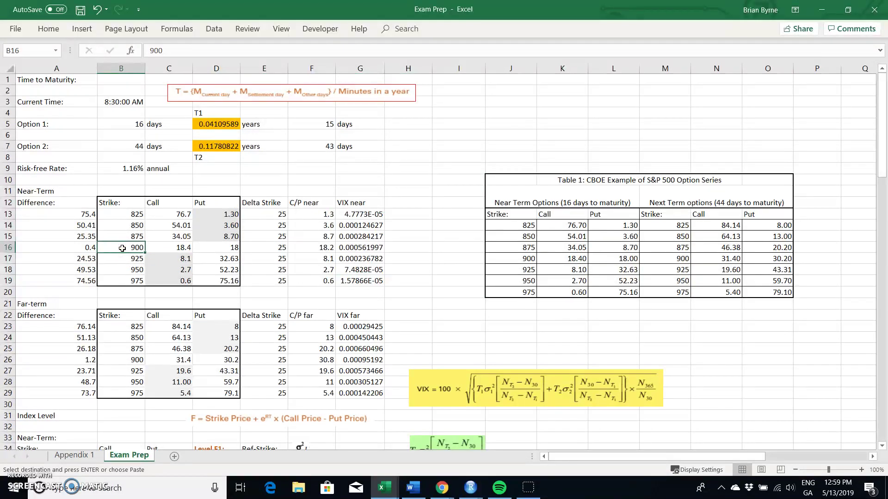
left_click(413, 488)
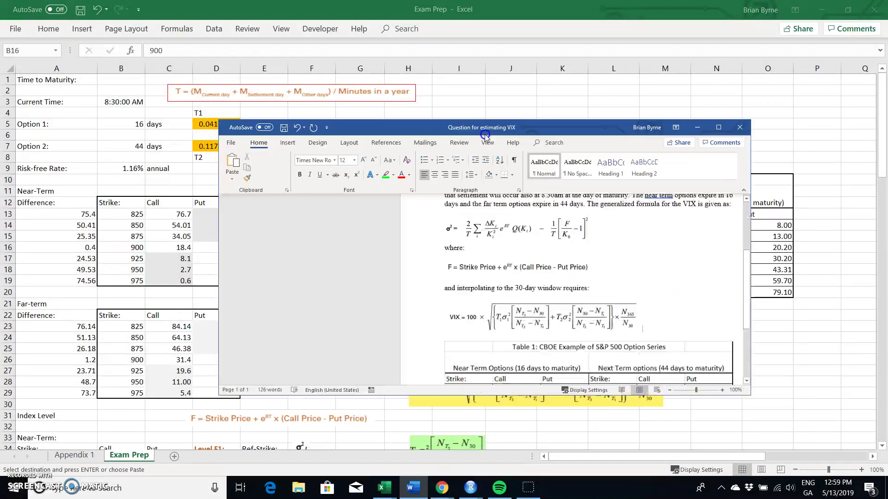
left_click(613, 46)
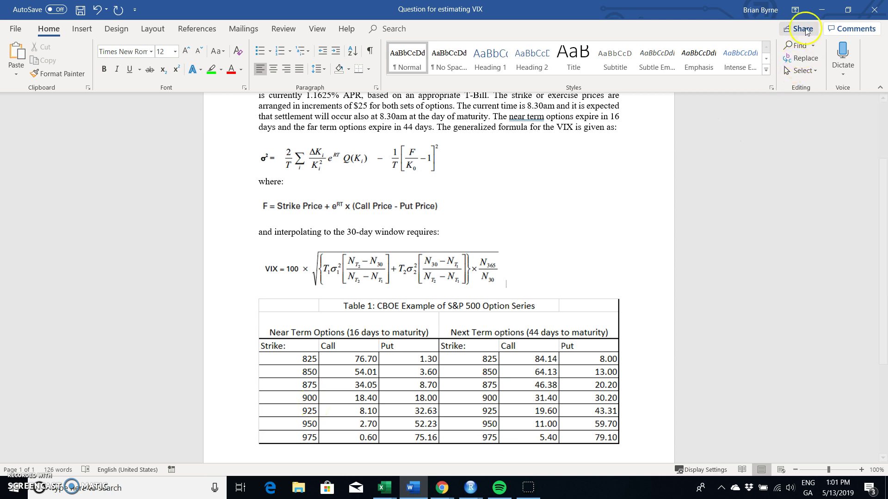
left_click(821, 10)
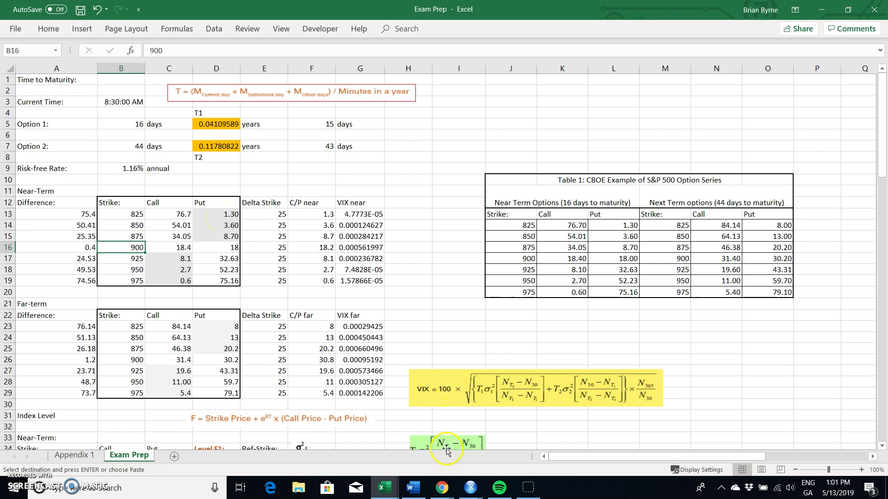
Copy the generalized variance formula picture from the Word question and paste it at cell H5 of the Exam Prep sheet in Excel.
left_click(411, 489)
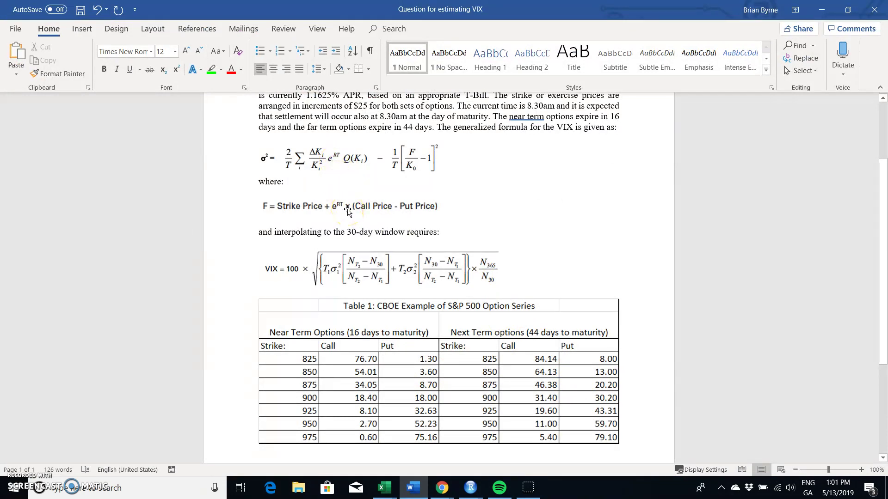
left_click(339, 161)
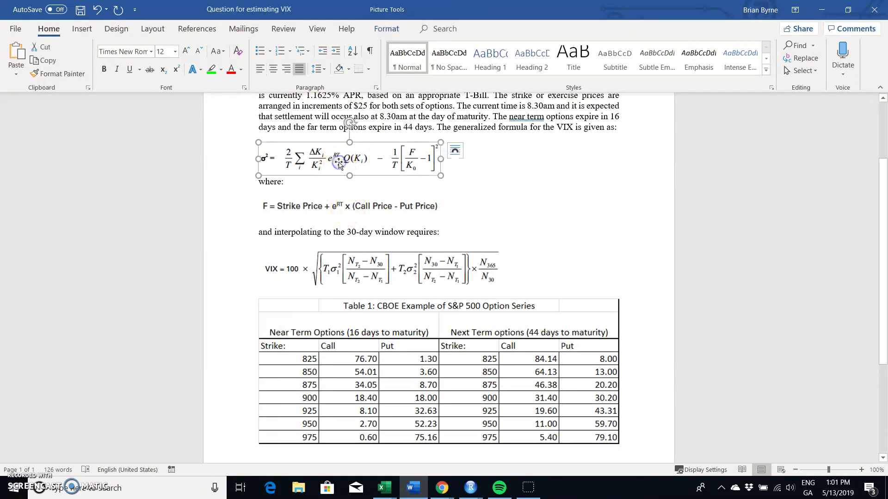
right_click(339, 161)
left_click(355, 185)
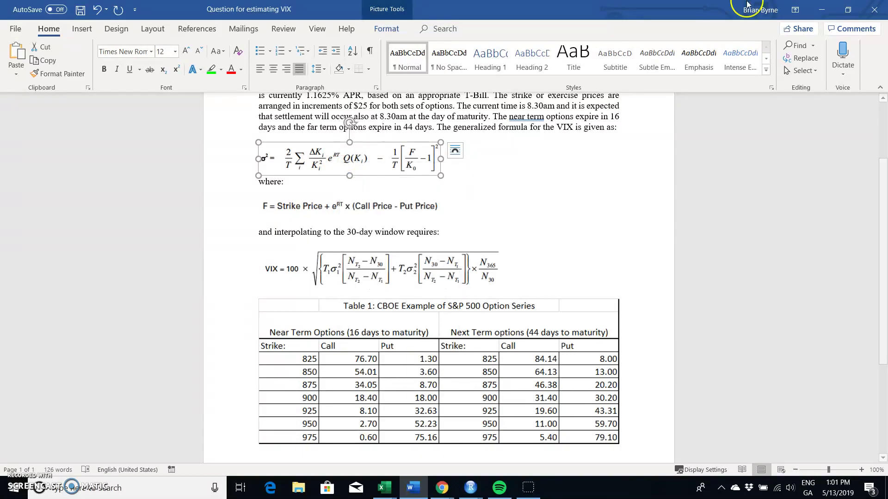
left_click(821, 10)
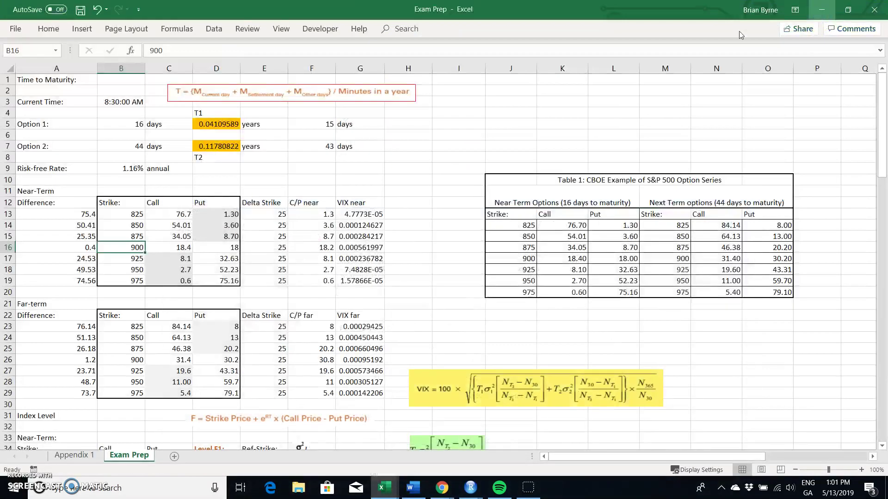
left_click(397, 126)
left_click(45, 26)
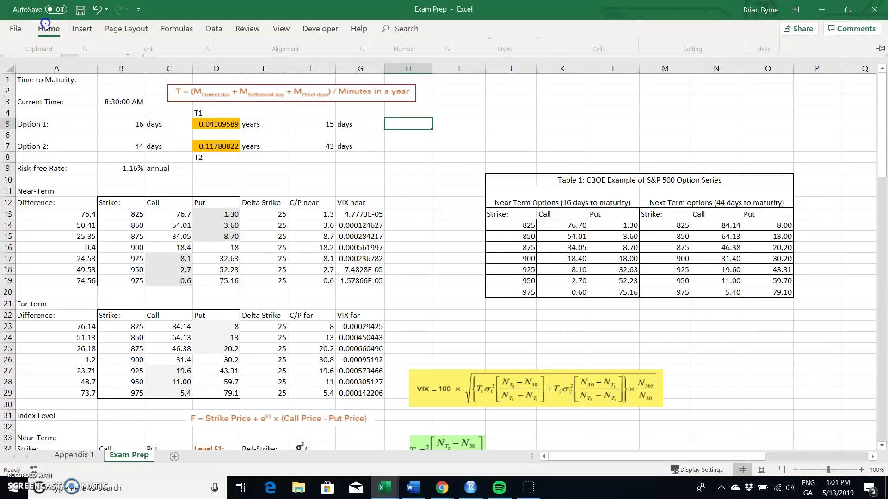
left_click(16, 51)
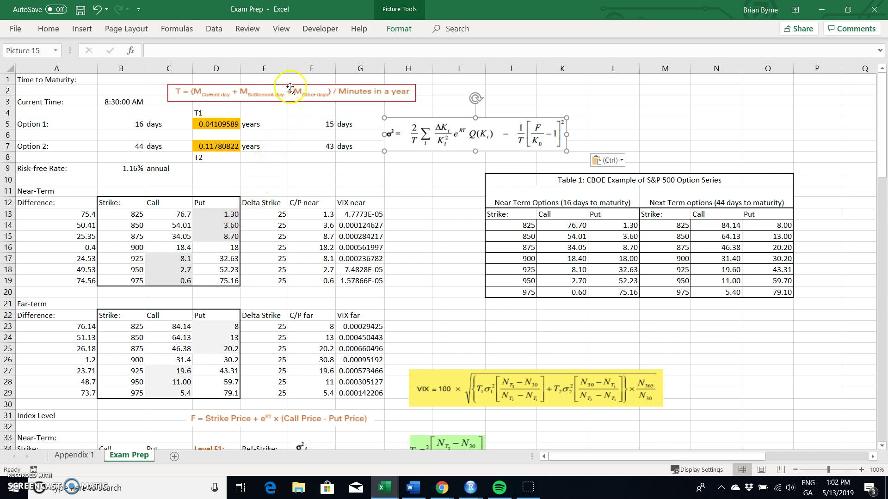
key("Escape")
Split the Exam Prep worksheet window horizontally above row 31, at the Index Level heading.
scroll(279, 221, "down", 4)
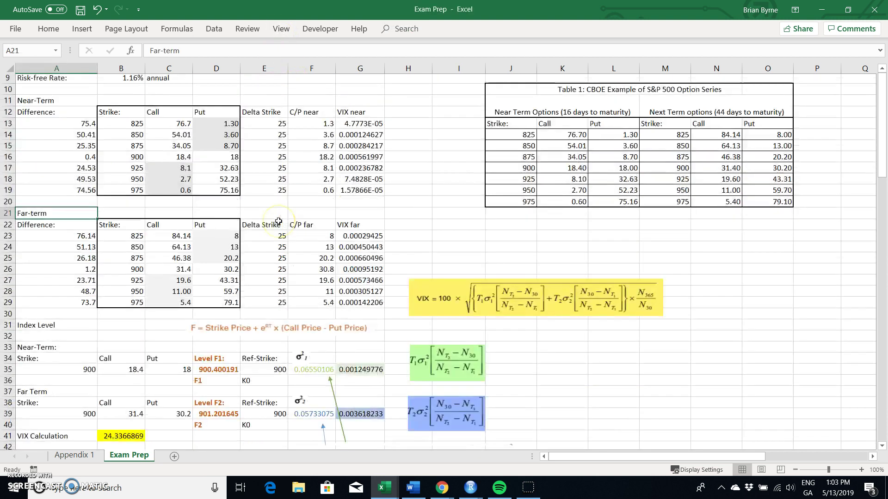
left_click(47, 289)
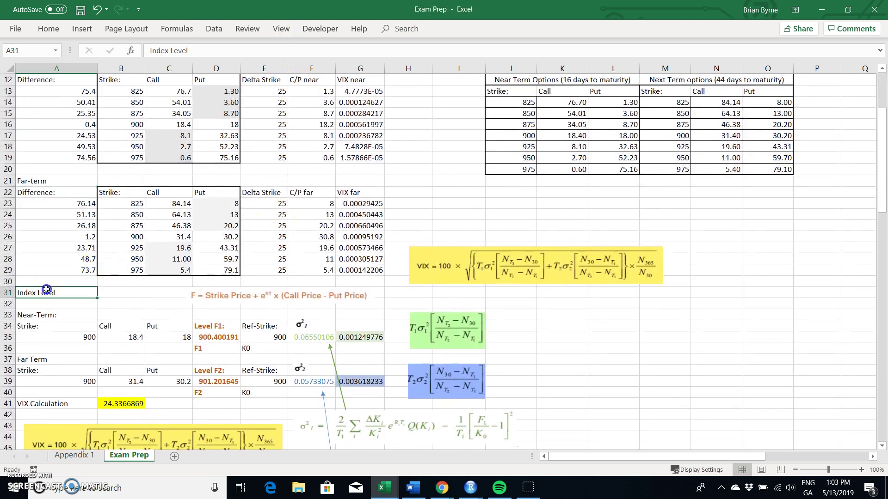
left_click(282, 29)
left_click(407, 47)
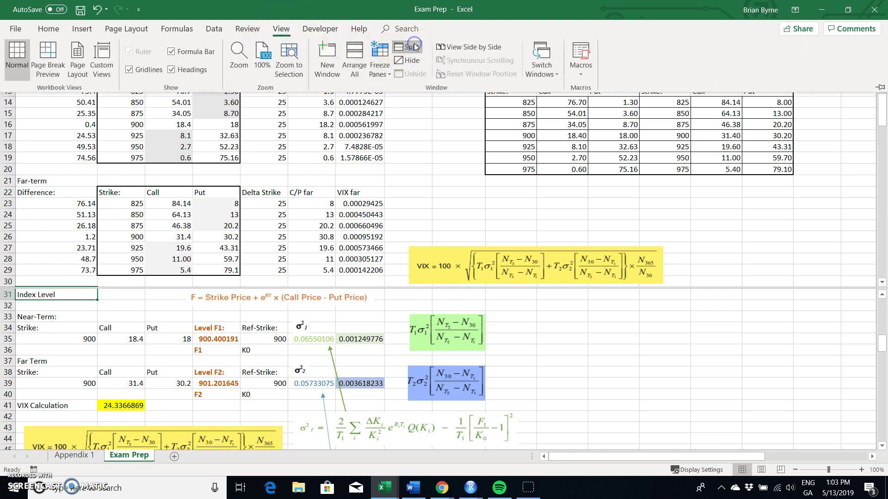
left_click(535, 346)
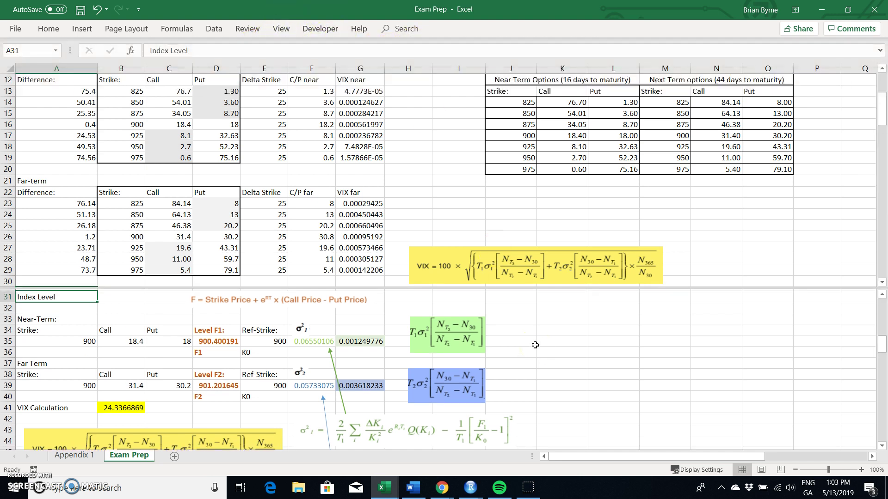
Bring the option tables from row 10 and the index level calculations from row 33 into view in the two panes.
scroll(535, 346, "down", 1)
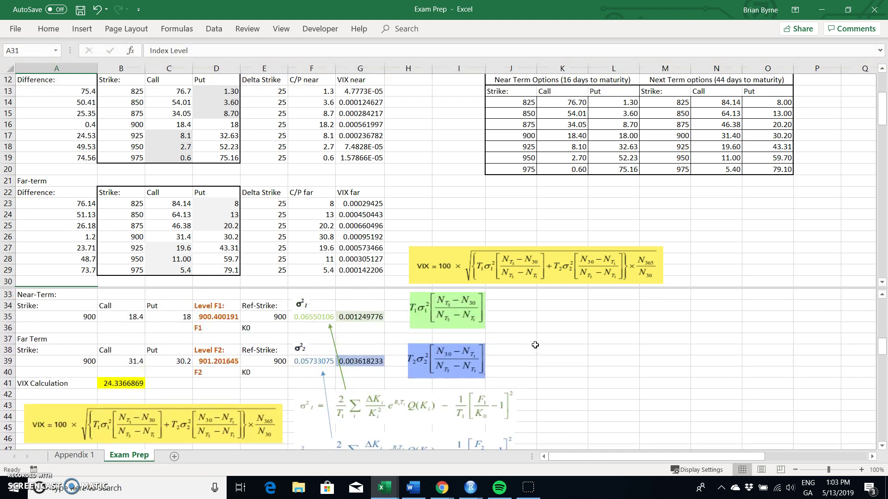
scroll(483, 194, "down", 2)
scroll(483, 196, "up", 6)
scroll(483, 196, "down", 3)
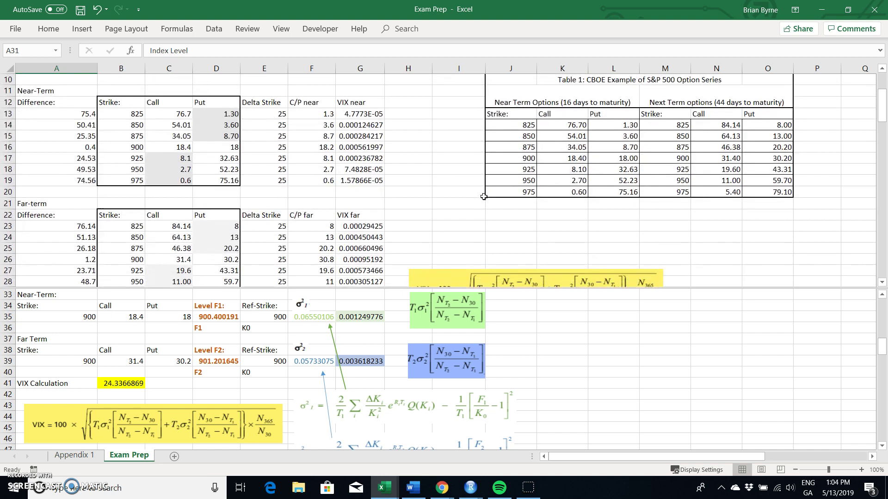
scroll(484, 197, "down", 1)
scroll(484, 197, "up", 2)
scroll(483, 197, "down", 1)
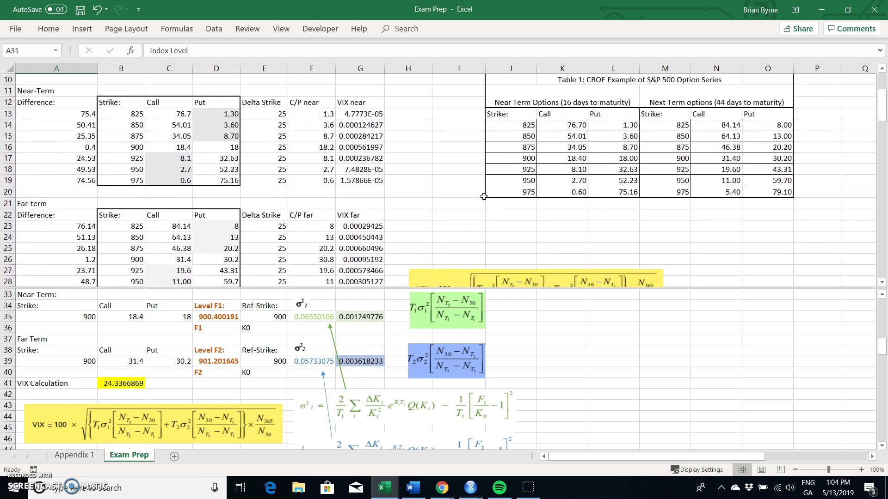
Move the generalized variance formula picture down from the maturity inputs to the empty area beside the option tables.
left_click(313, 316)
scroll(443, 245, "up", 3)
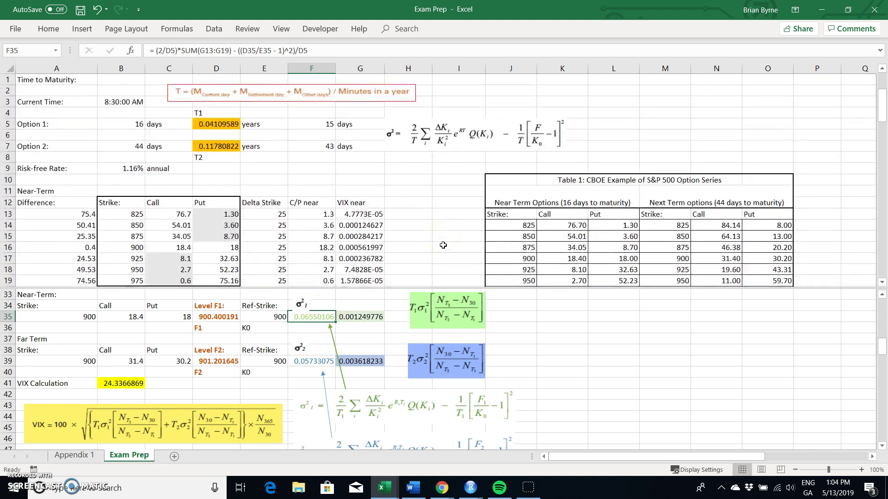
left_click_drag(423, 123, 443, 289)
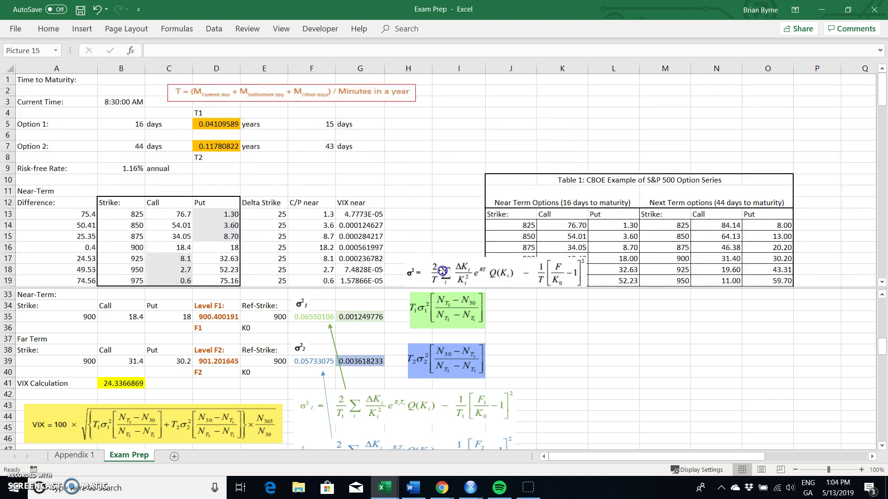
scroll(428, 177, "down", 5)
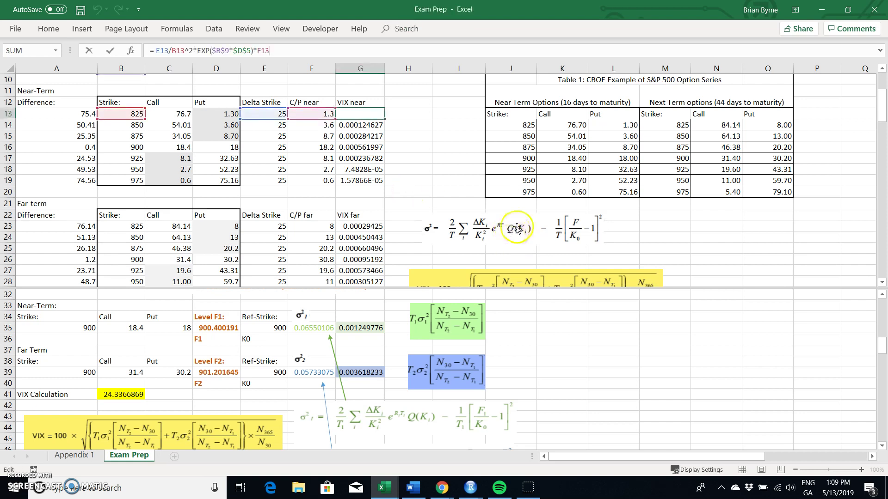
Examine the C/P near IF formulas in column F against the near-term call and put prices in rows 13 to 19.
left_click(309, 113)
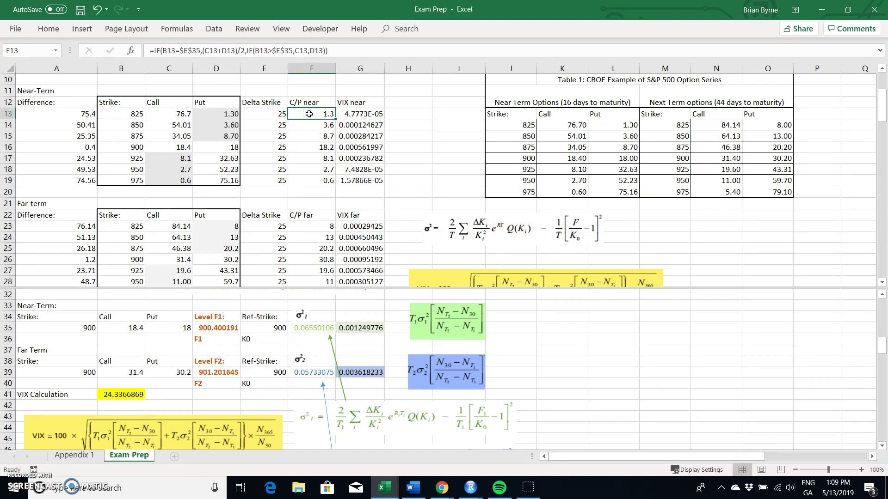
double_click(309, 114)
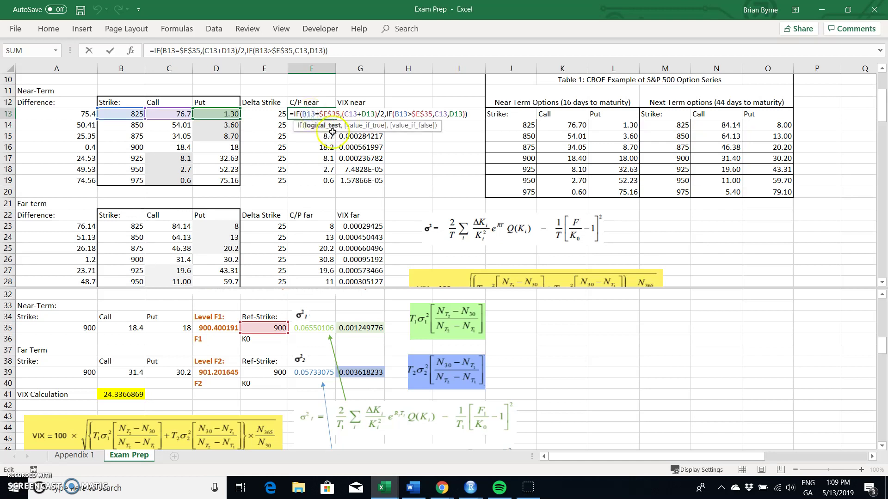
key("Escape")
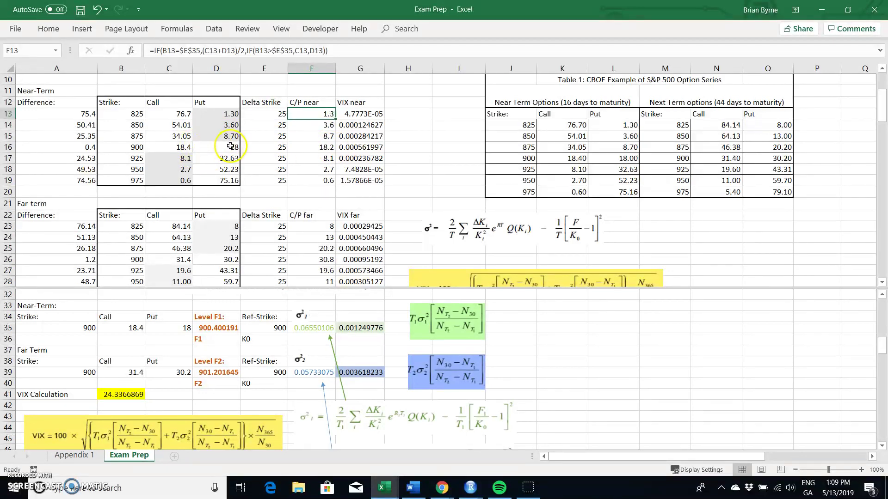
left_click(315, 161)
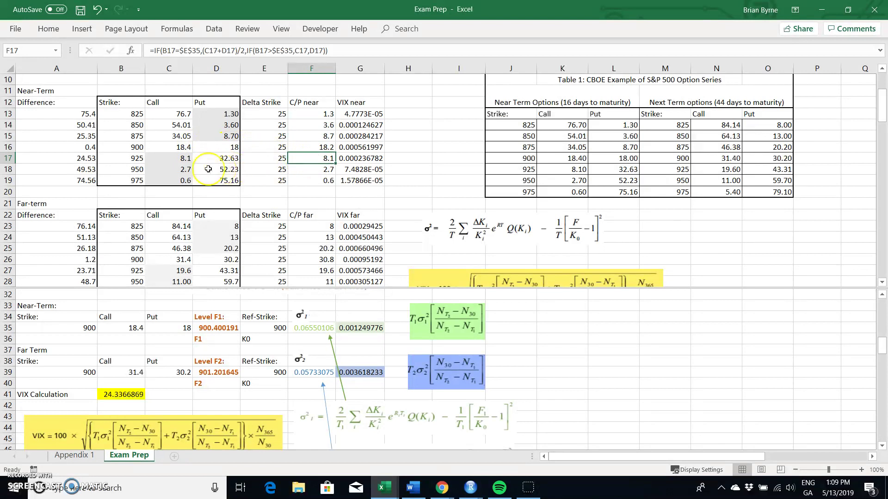
left_click(314, 172)
left_click(176, 173)
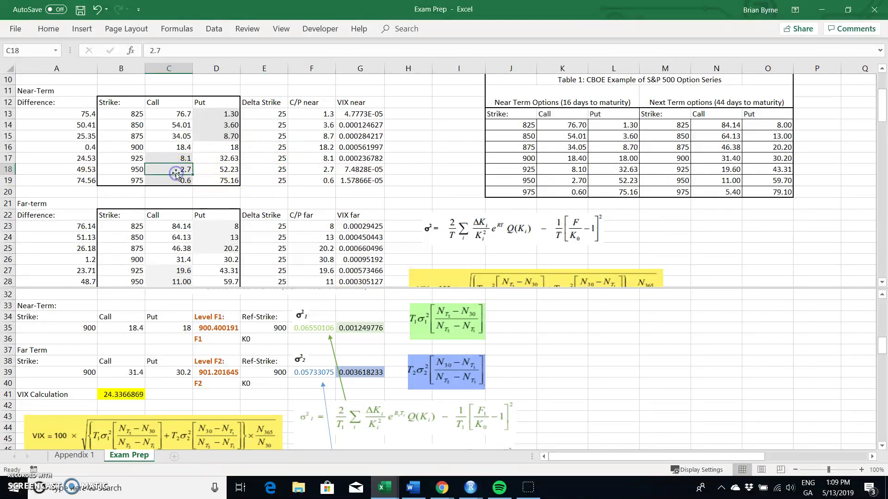
left_click(325, 180)
left_click(169, 179)
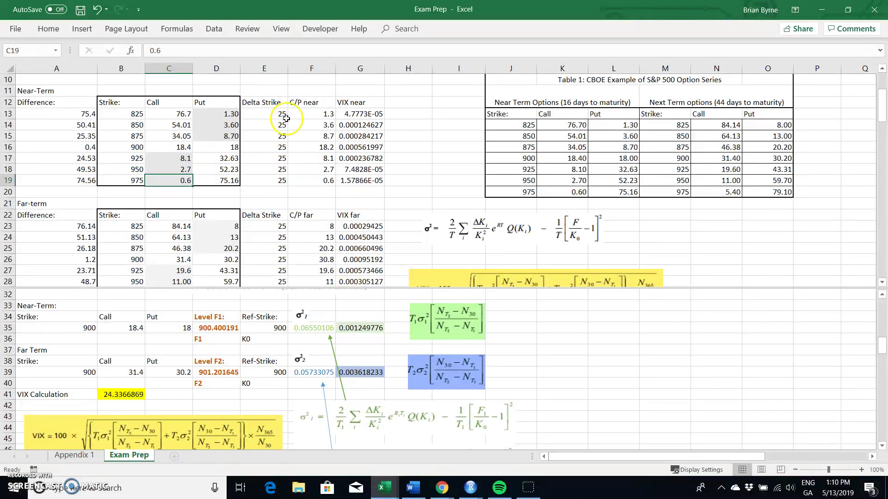
left_click(313, 115)
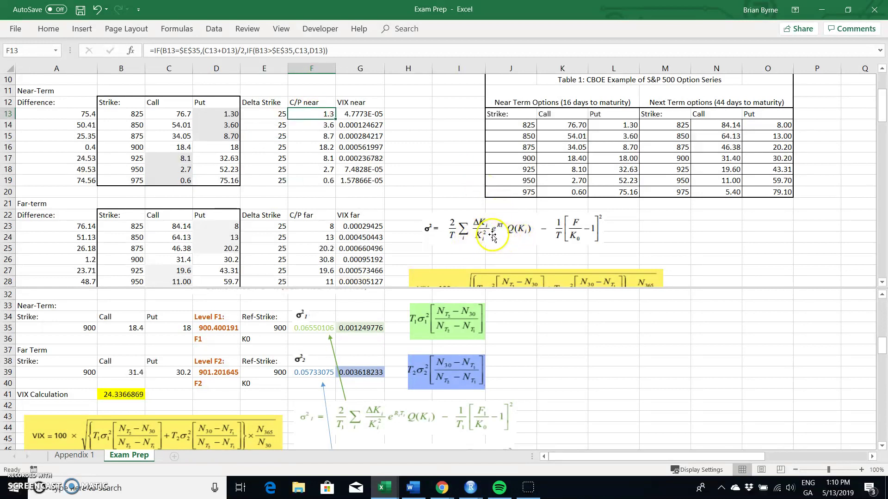
Inspect the VIX near formula in G13 and trace its references to the risk-free rate and T1.
left_click(359, 115)
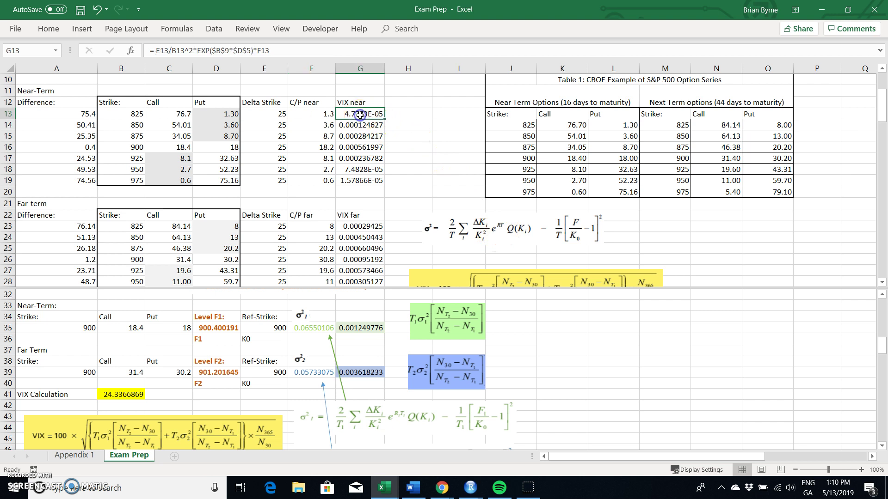
left_click(215, 51)
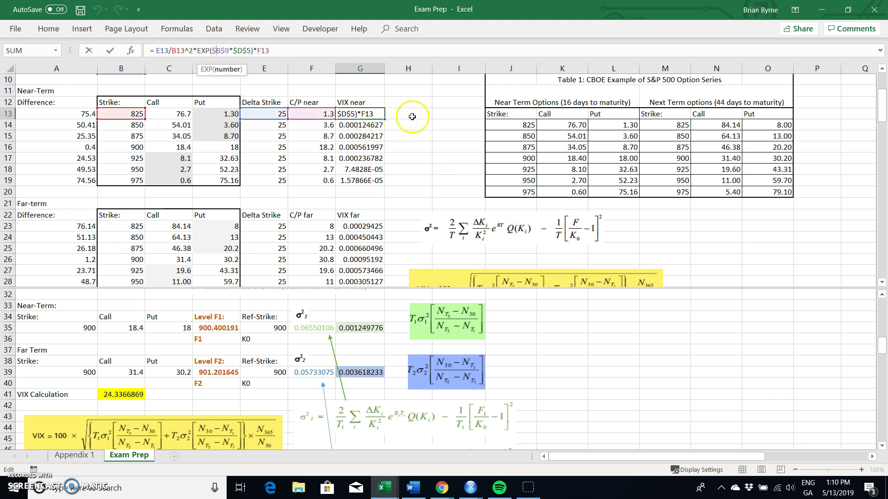
scroll(412, 116, "up", 3)
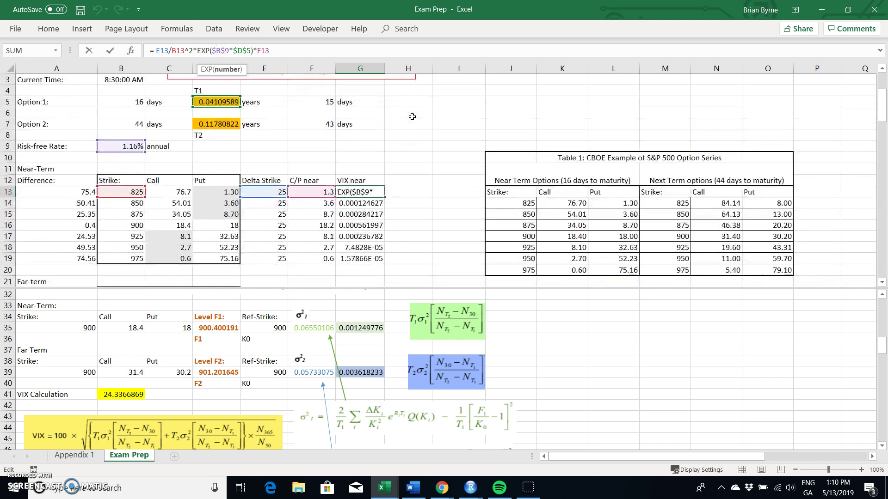
left_click(224, 107)
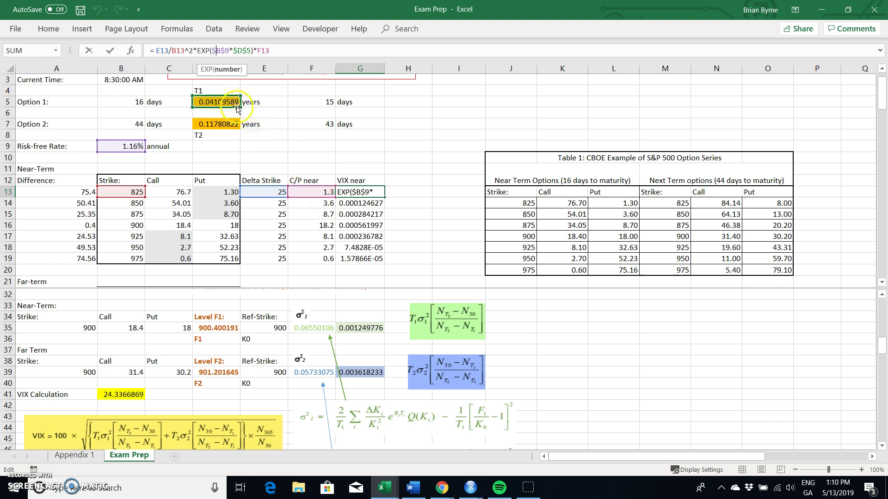
key("Return")
Enter the near-term year fraction =15/365 in cell H5, in the Option 1 row.
left_click(131, 102)
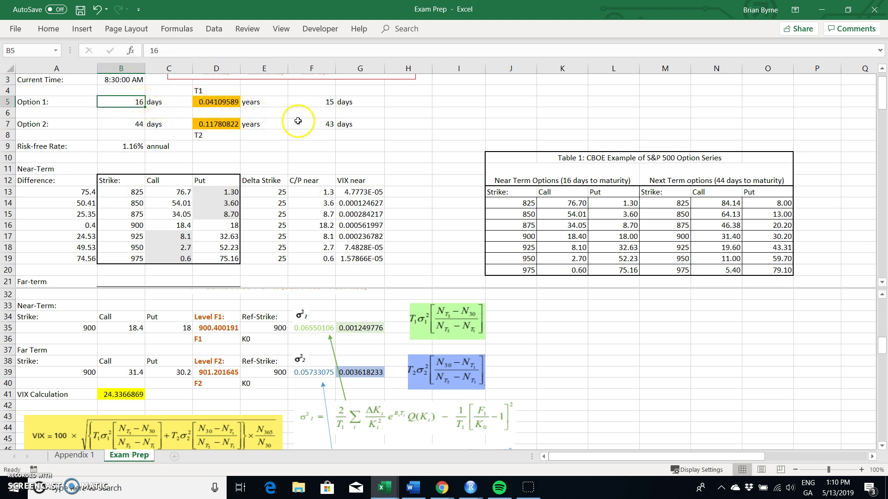
left_click(405, 103)
type("=15/365")
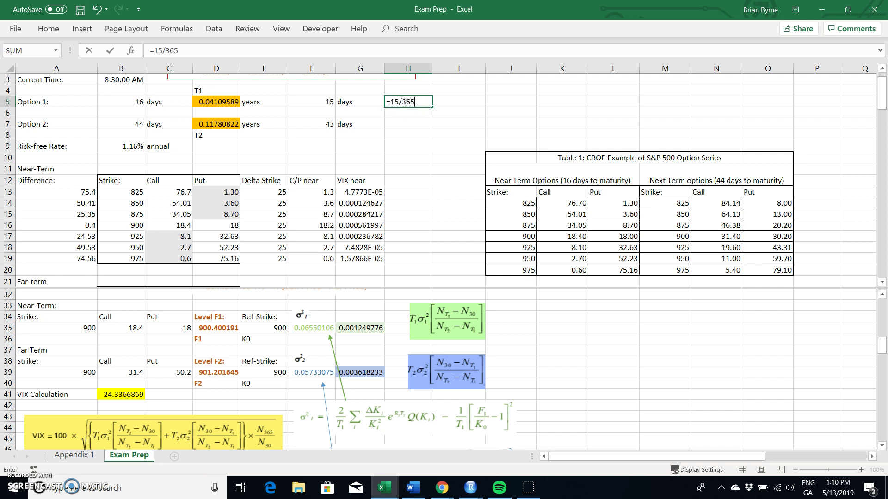
key("Return")
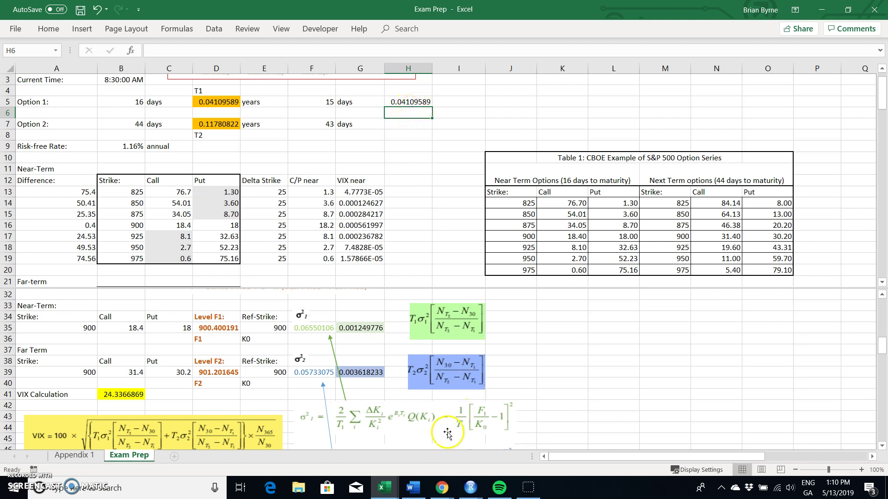
Compare the expiry and settlement times in the Word question with the formula in cell H5, ending back in the Excel workbook.
left_click(418, 493)
left_click(417, 184)
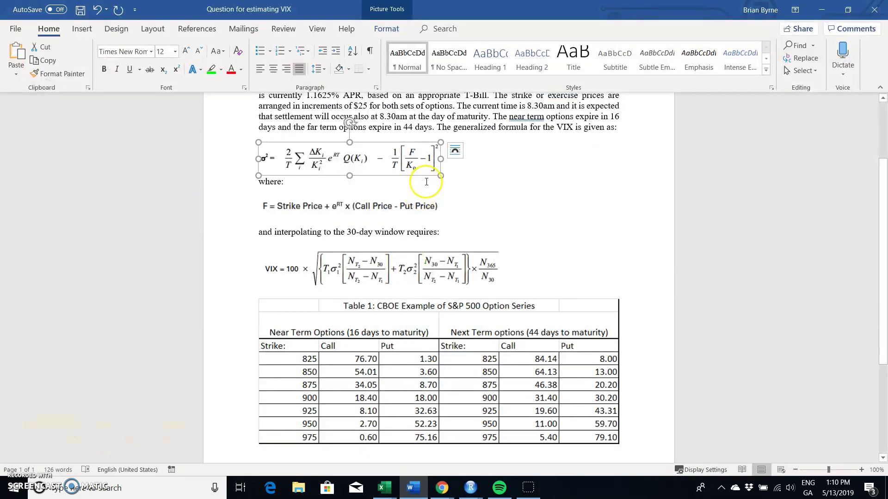
scroll(426, 181, "up", 2)
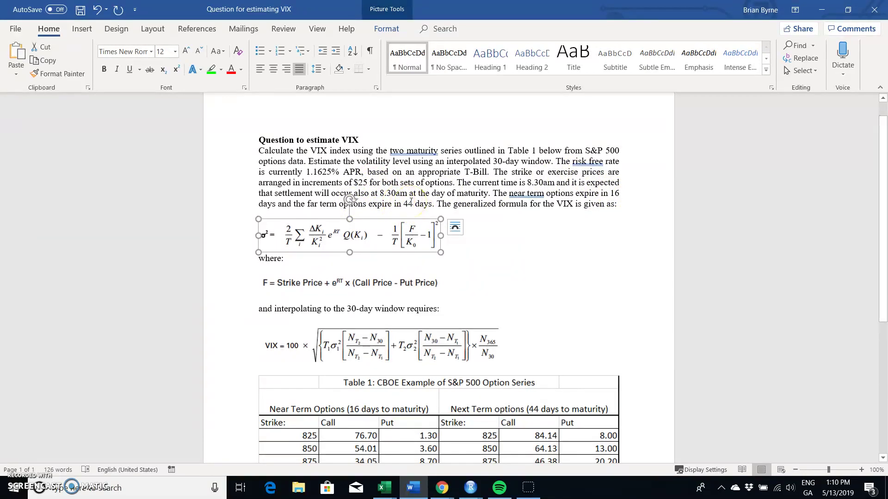
left_click(821, 10)
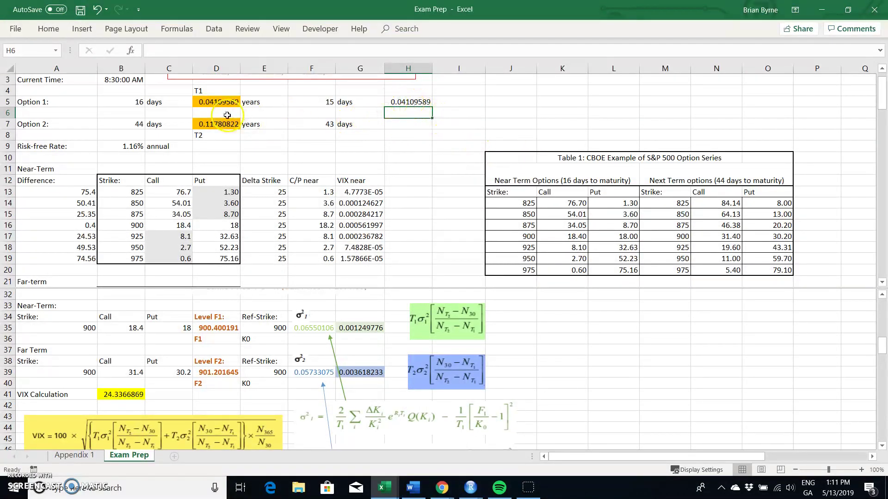
double_click(398, 102)
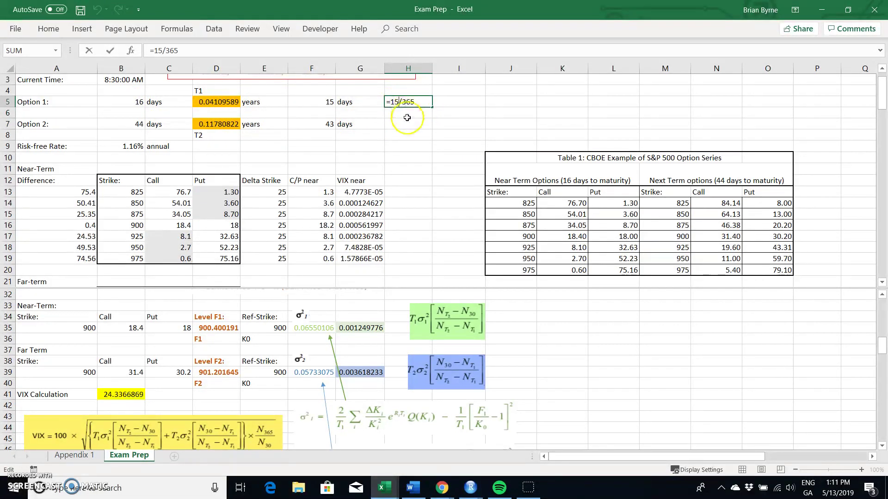
key("Escape")
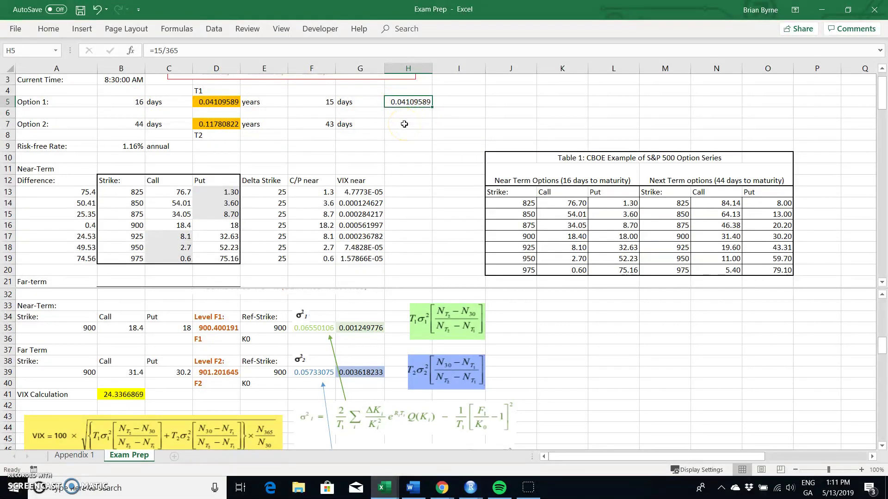
left_click(412, 491)
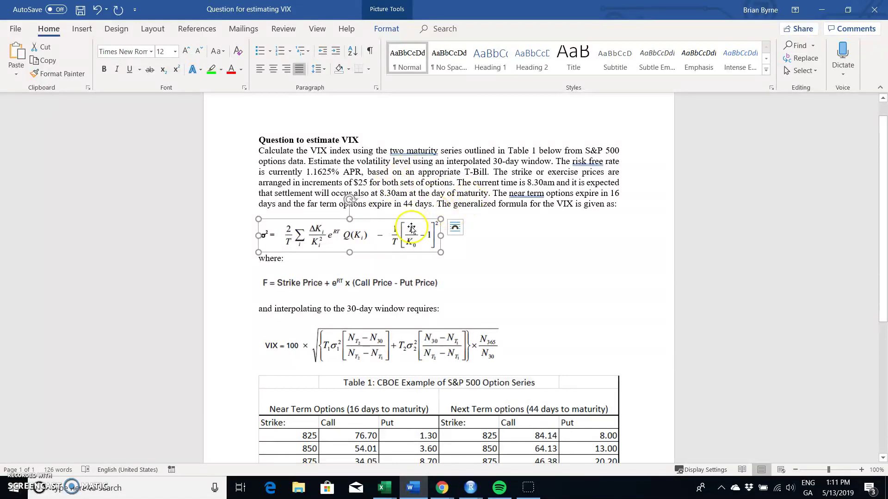
scroll(411, 231, "down", 5)
scroll(411, 231, "up", 5)
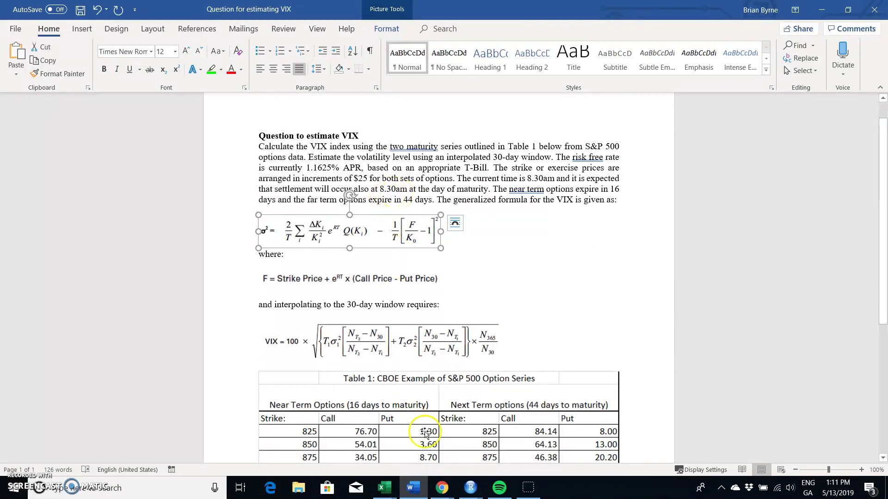
left_click(386, 488)
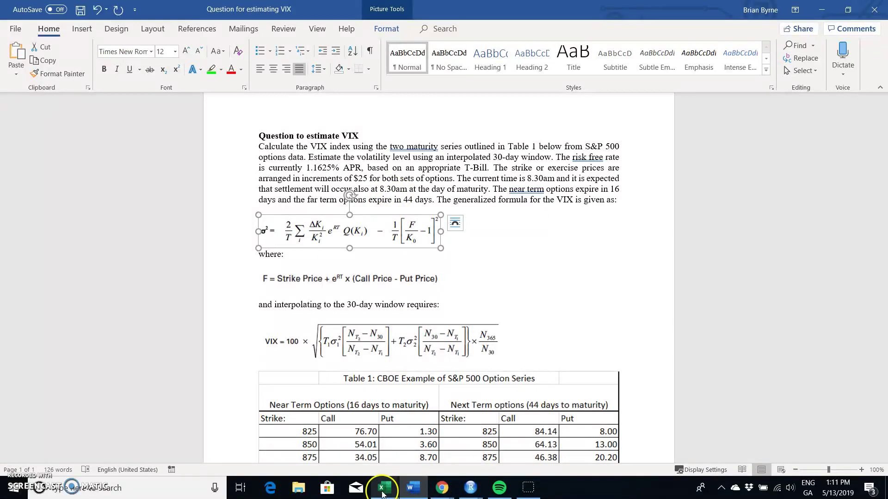
left_click(317, 445)
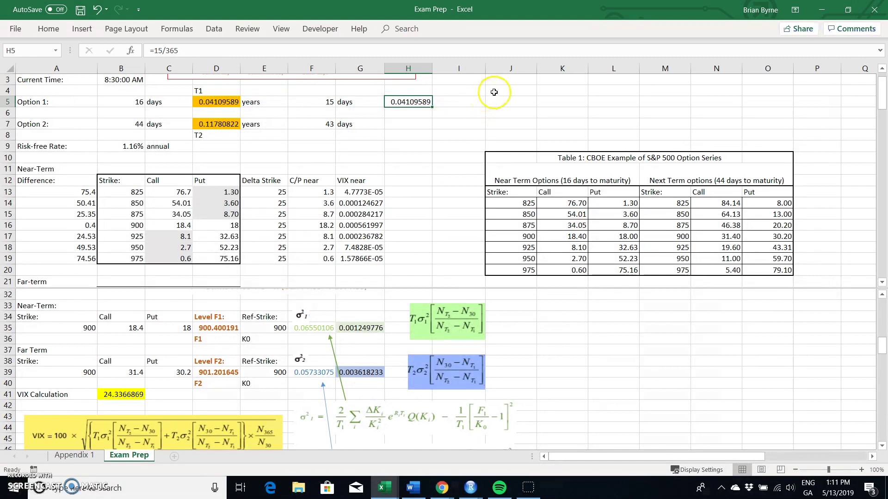
Enter the weekday initials m, t, w, t and f across cells J4 to N4.
left_click(496, 91)
type("m")
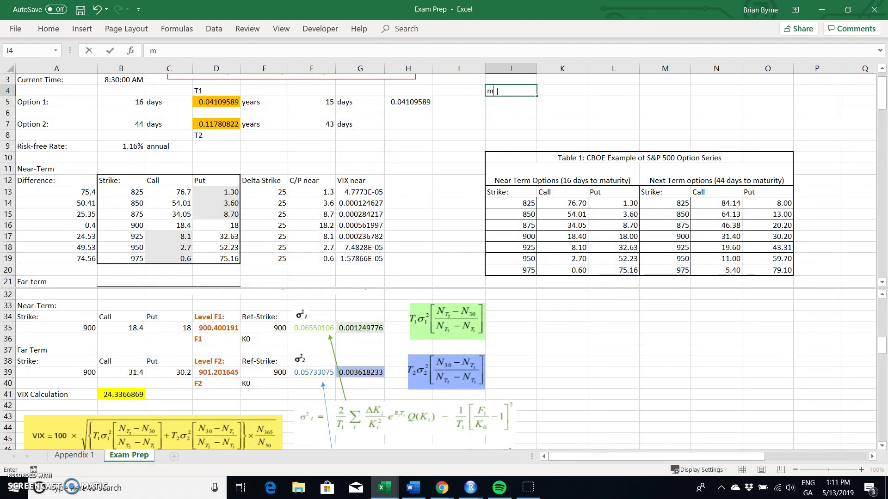
key("Tab")
type("t")
key("Tab")
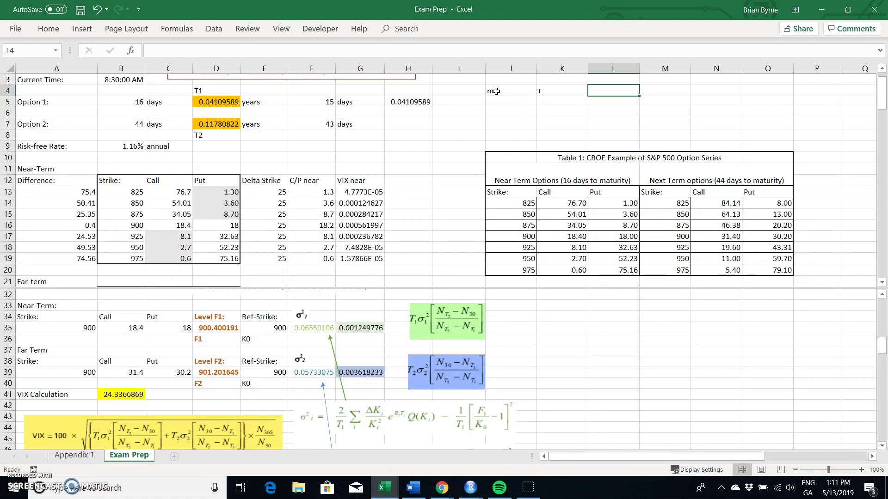
type("w")
key("Tab")
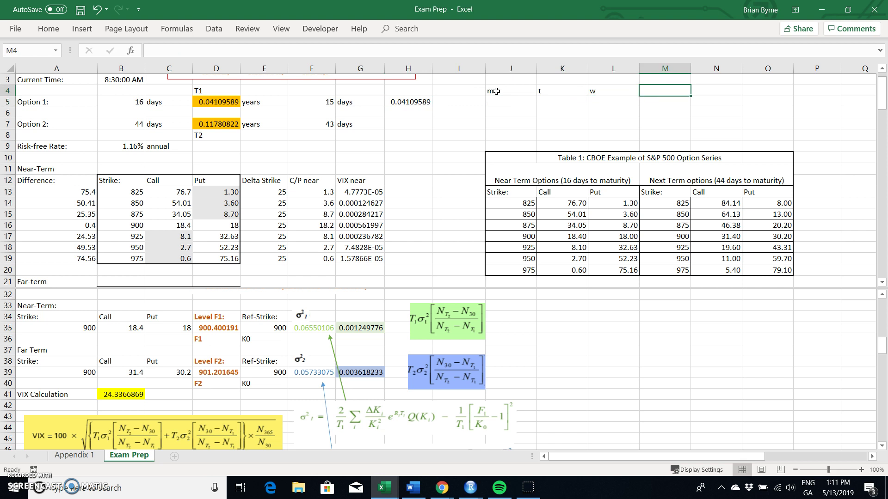
type("t")
key("Tab")
type("f")
key("Return")
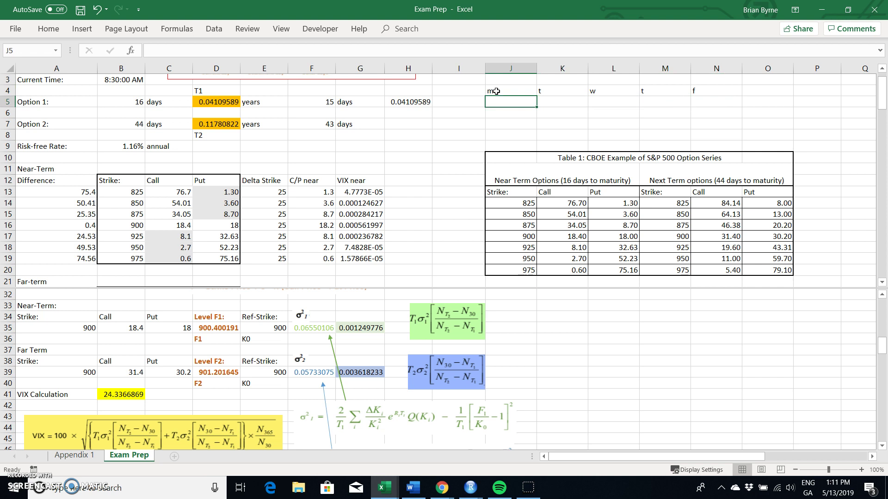
Enter the start time 8.30 under the m heading in J5 and recheck the year fraction formula in H5.
type("8.30")
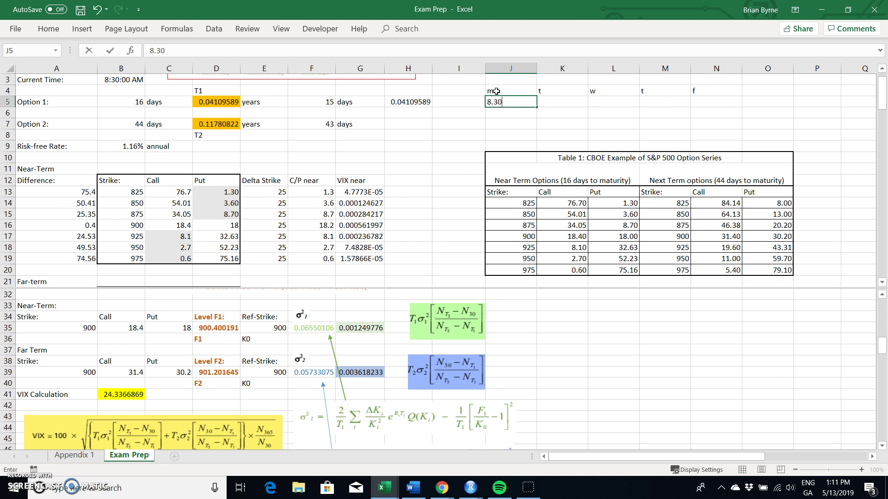
key("Tab")
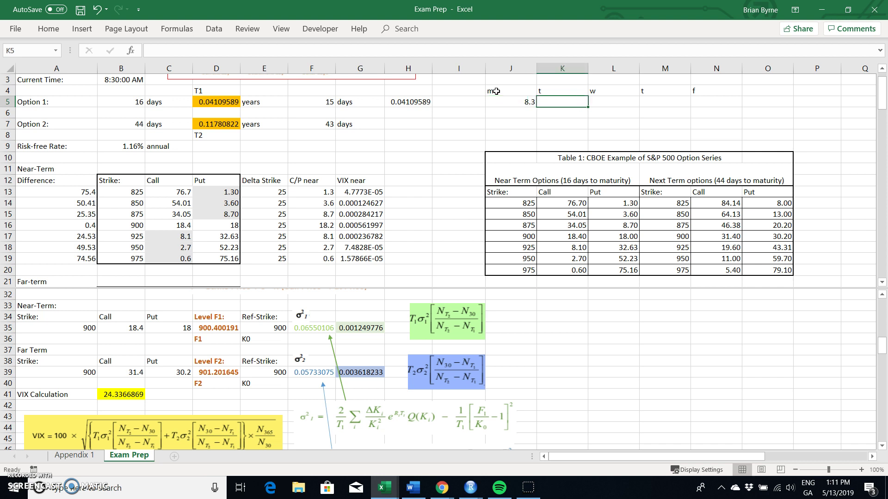
left_click(557, 104)
left_click(700, 103)
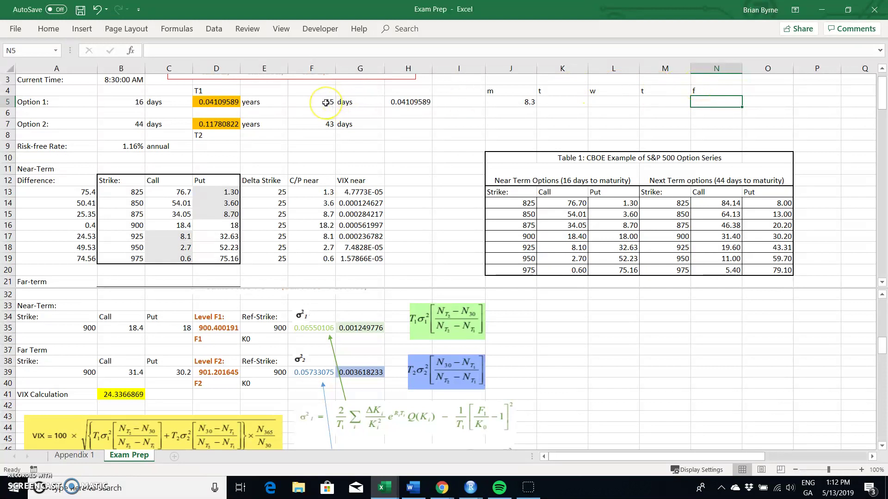
left_click(410, 101)
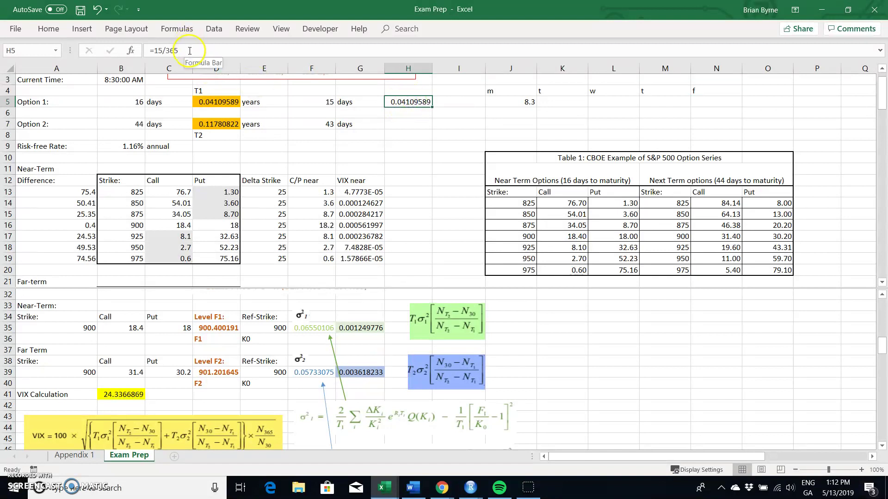
key("Down")
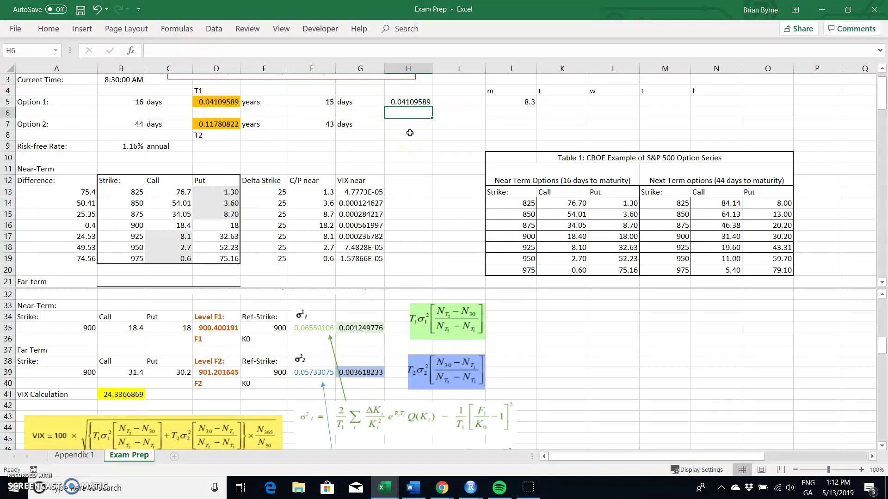
Enter the far-term year fraction =43/365 in cell H7, in the Option 2 row.
key("Down")
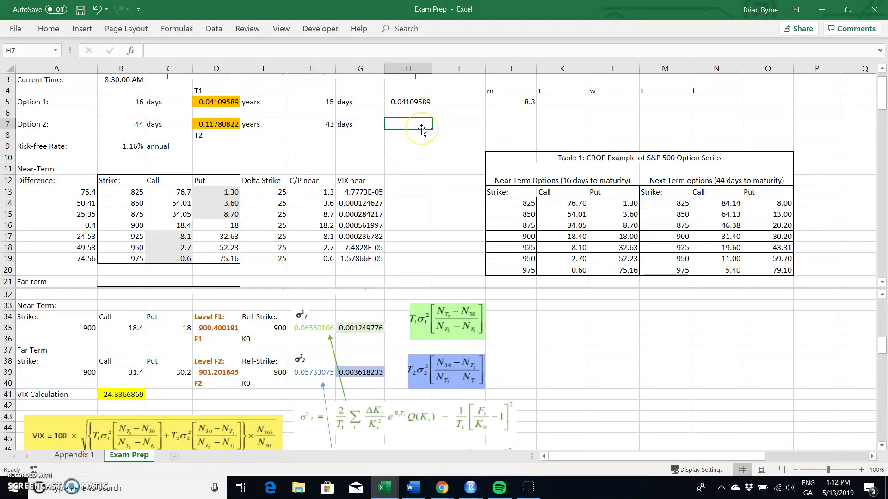
type("=43/365")
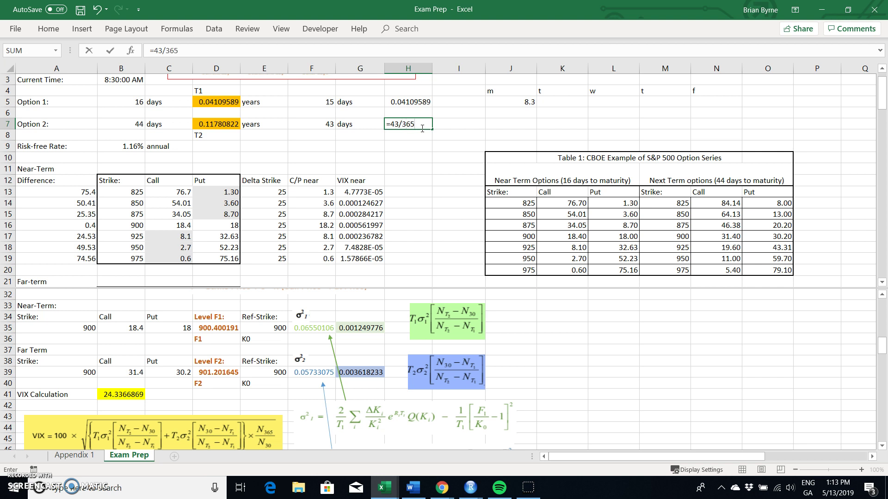
key("Return")
left_click(407, 124)
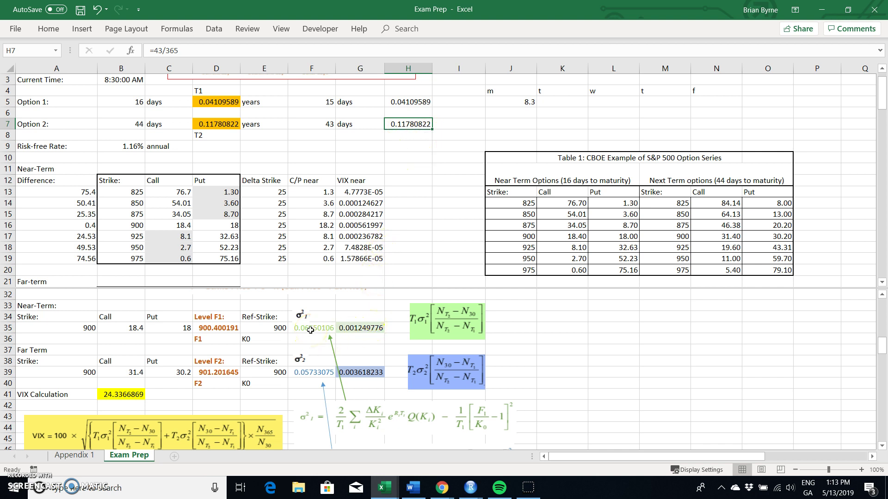
Inspect the near-term variance formula in cell F35 and trace the cells it references in the Near-Term table.
scroll(310, 330, "down", 2)
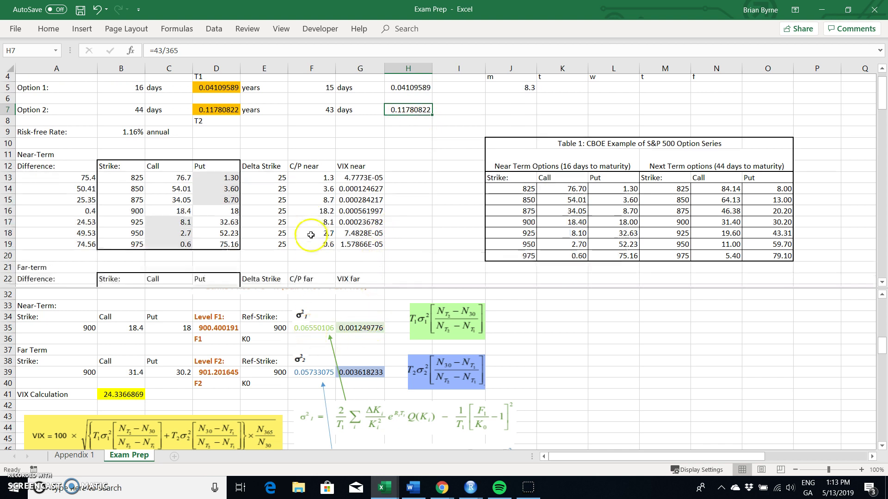
left_click(308, 325)
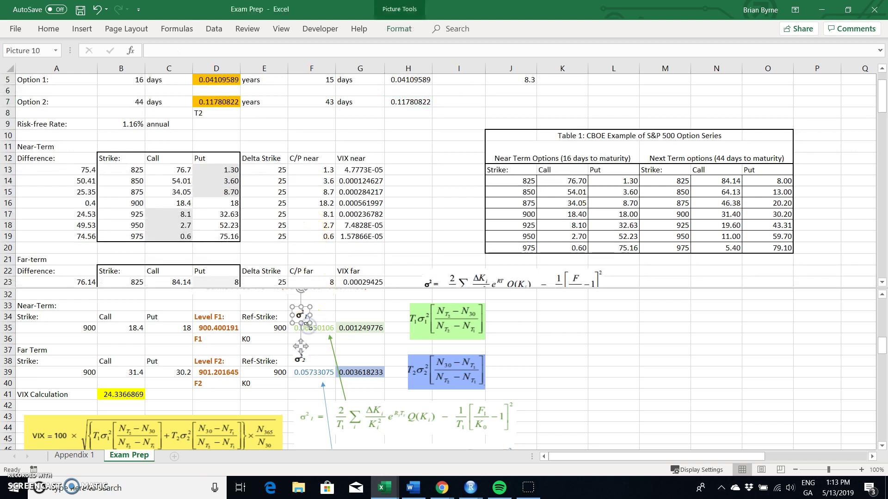
left_click(319, 333)
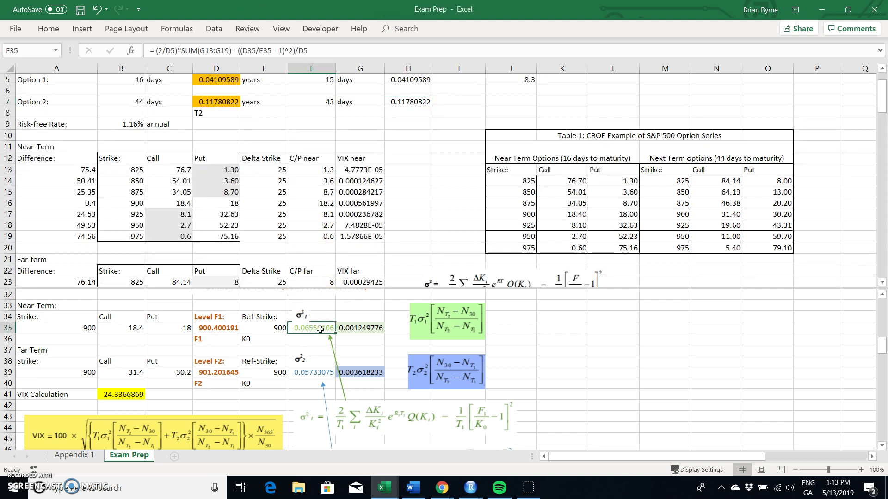
double_click(320, 329)
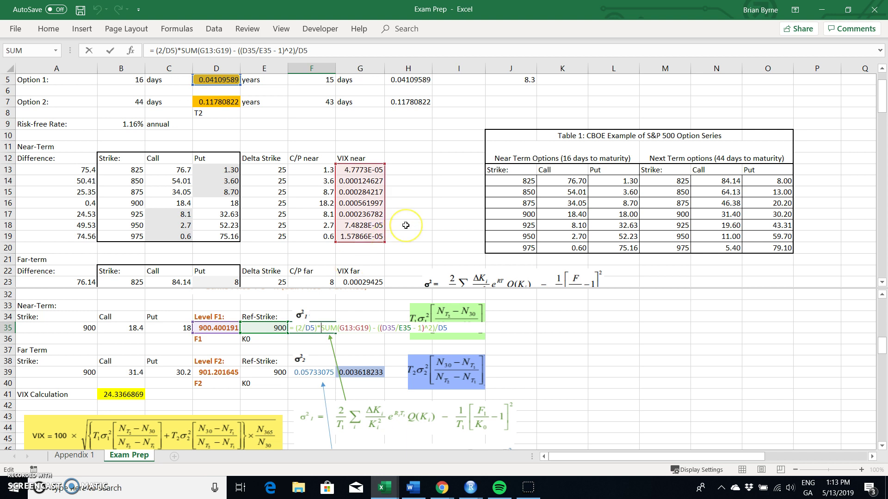
scroll(406, 226, "down", 1)
scroll(406, 226, "down", 1)
left_click(309, 329)
scroll(409, 153, "up", 1)
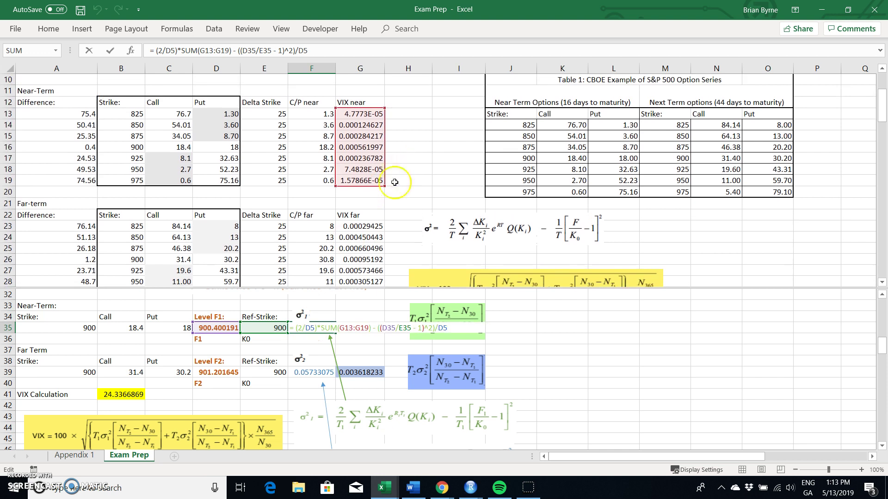
left_click(334, 76)
key("ctrl+Return")
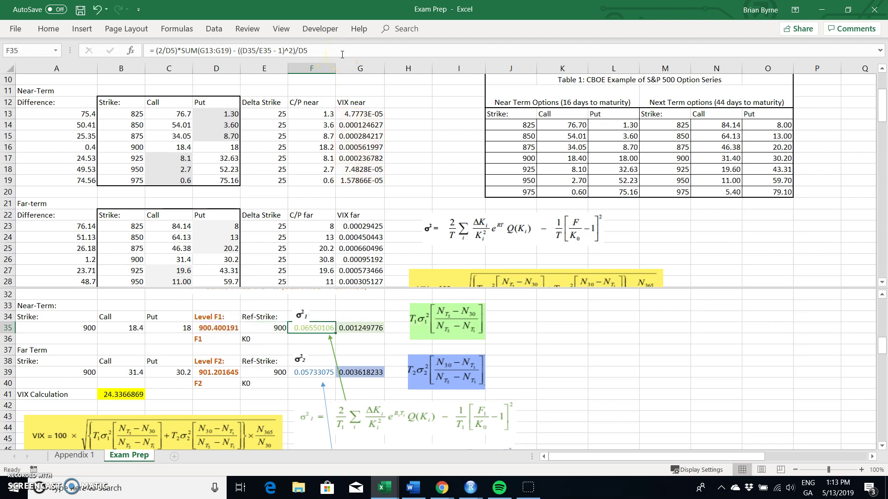
Compare the terms of the F35 formula, including the T1 reference D5, with the pictured general variance equation.
key("F2")
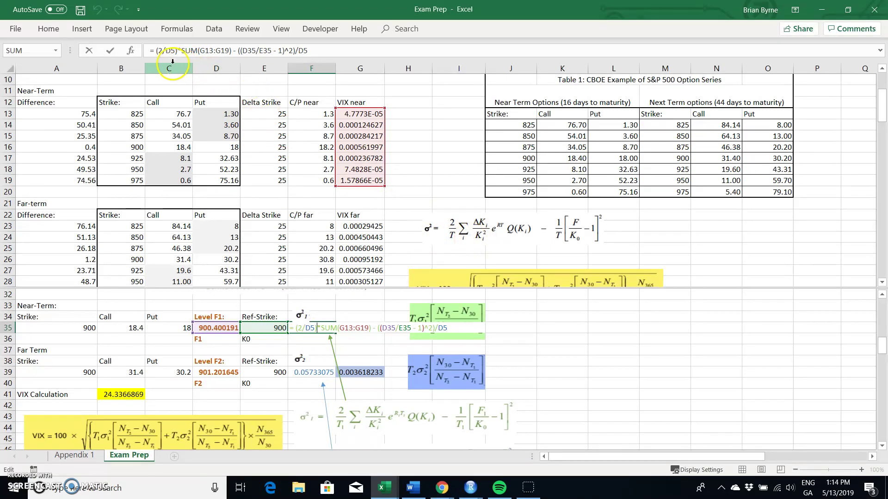
scroll(323, 146, "up", 1)
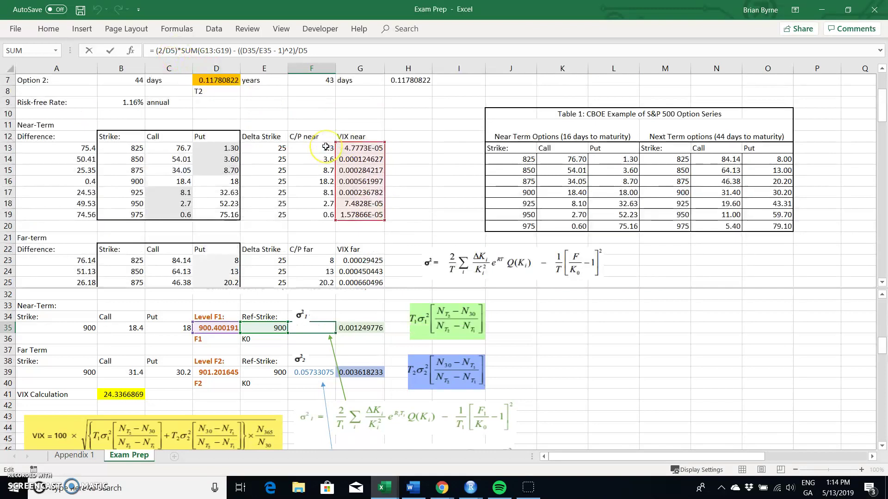
scroll(270, 120, "up", 2)
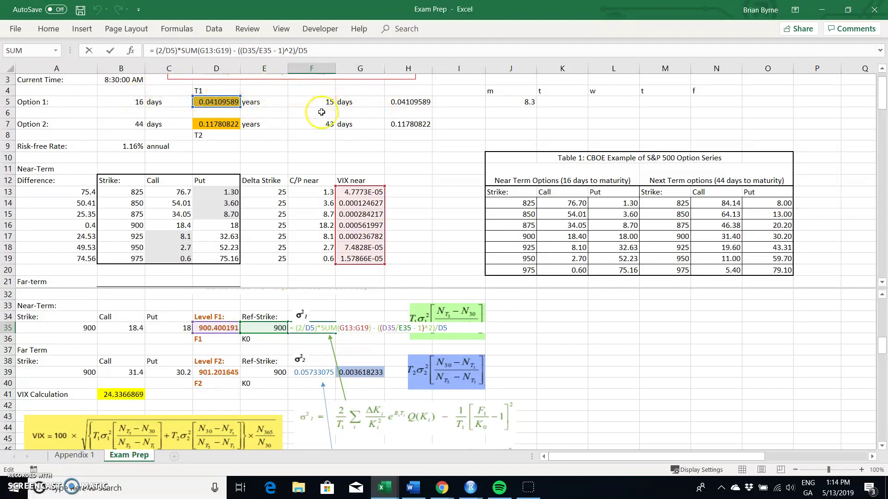
scroll(328, 166, "down", 1)
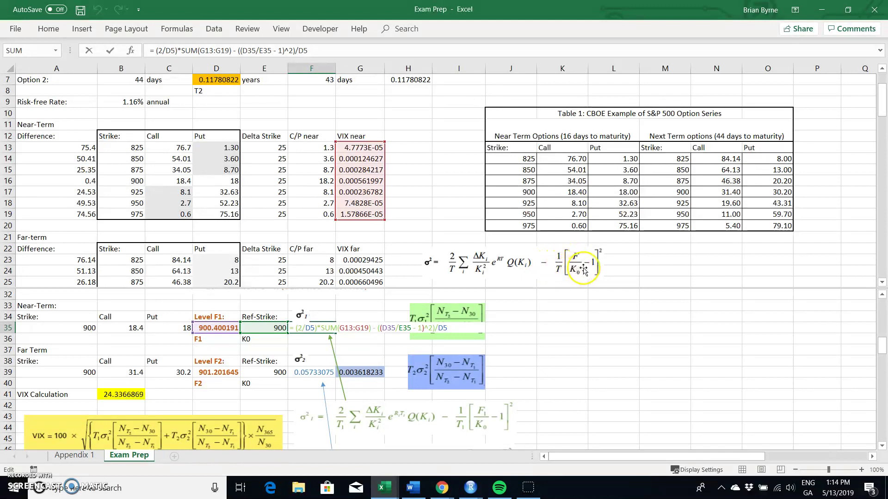
key("Return")
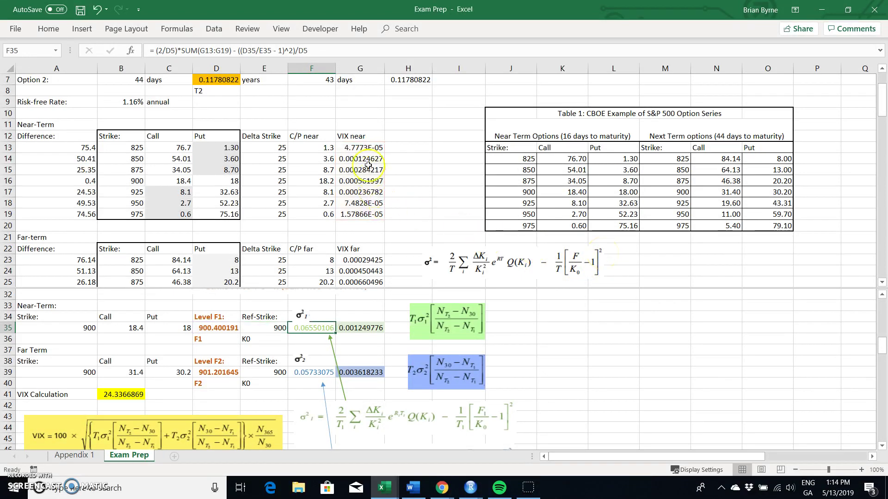
Examine the VIX near formula in G13, matching its strike, interest rate, time and option price references to the variance equation.
left_click(360, 148)
key("F2")
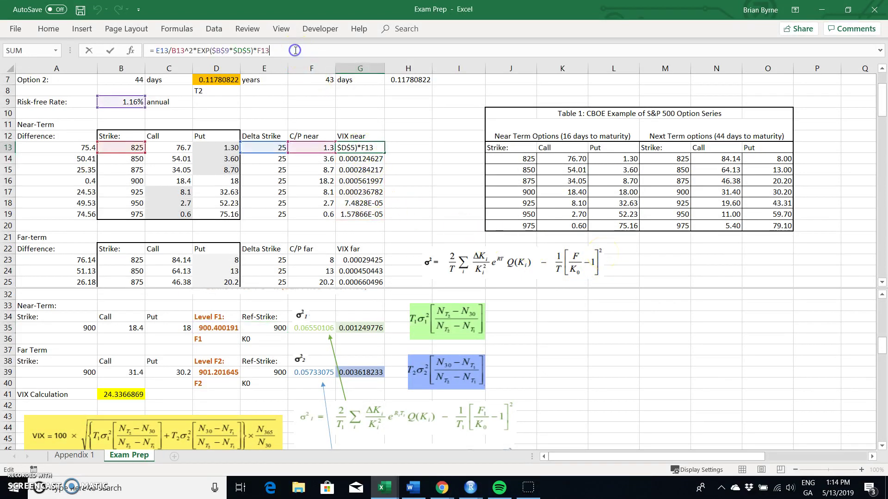
left_click(482, 261)
scroll(208, 119, "up", 1)
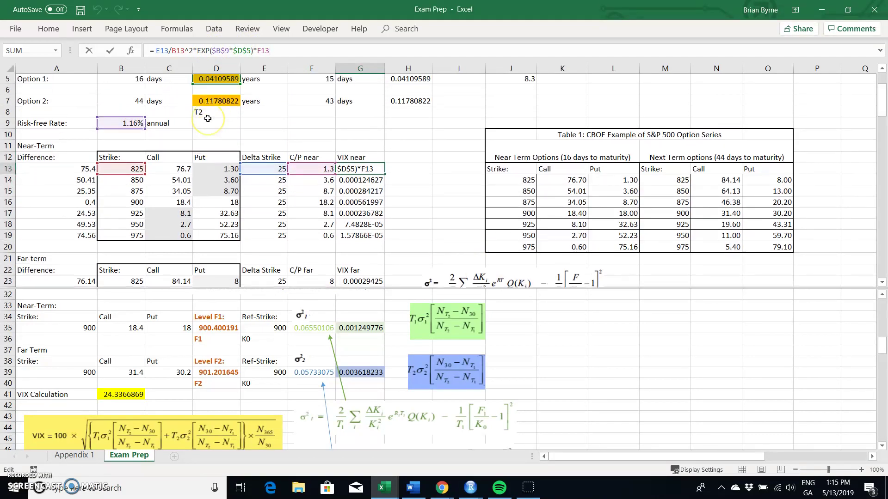
scroll(207, 118, "up", 1)
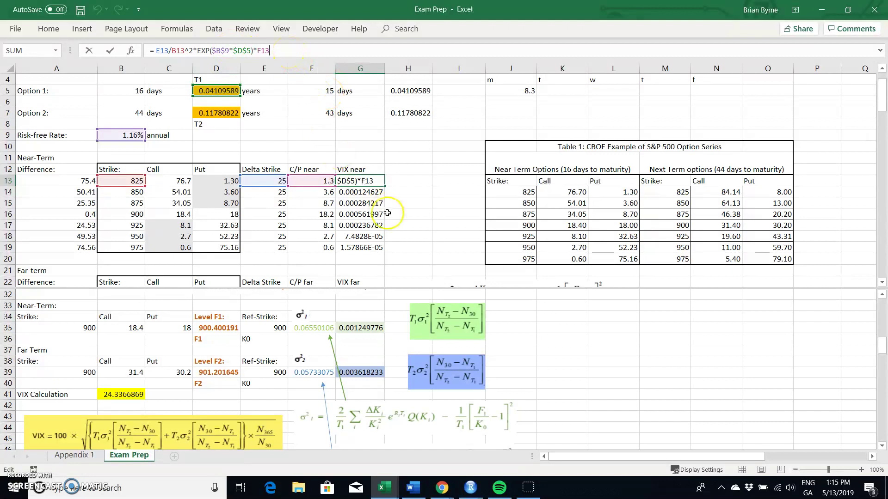
scroll(387, 213, "down", 2)
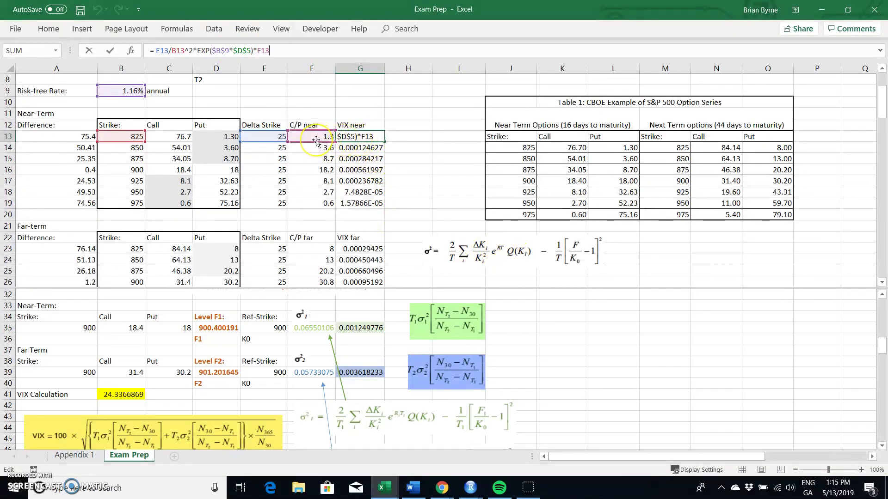
left_click(264, 55)
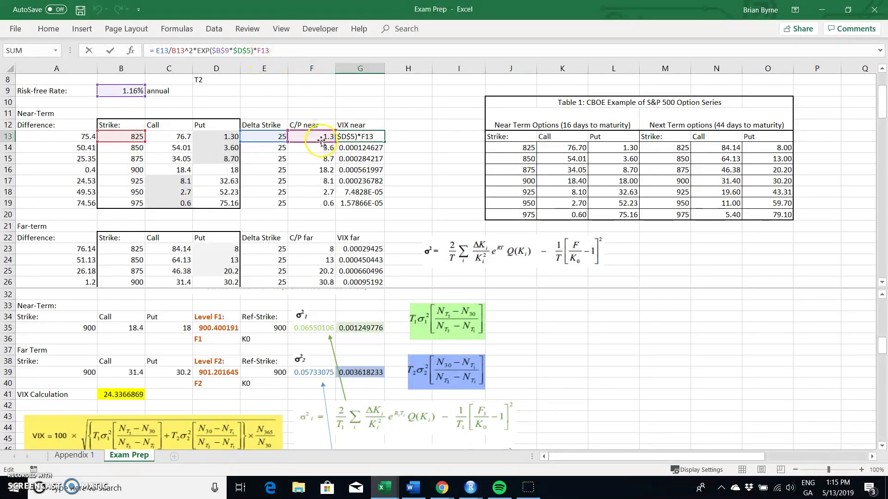
key("Escape")
Compare the C/P near values for strikes 825 to 875 in F13:F15 with the put prices in column D.
left_click(321, 136)
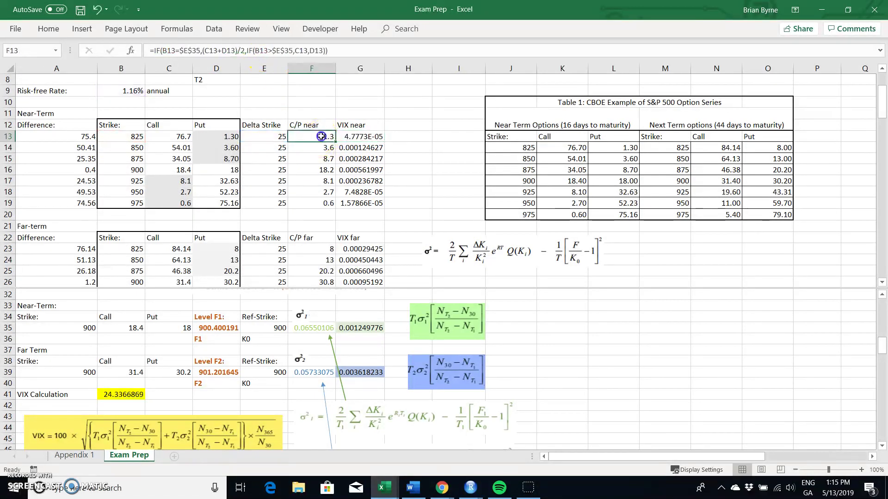
left_click(308, 111)
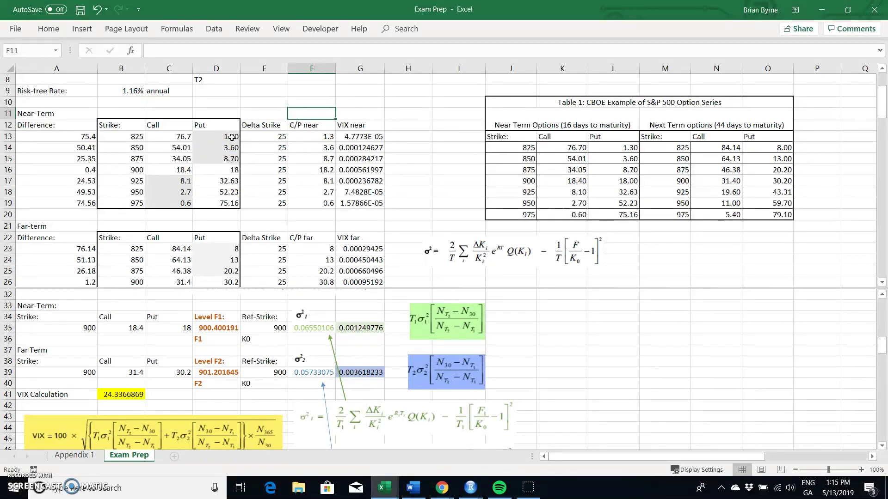
left_click(319, 170)
left_click(325, 147)
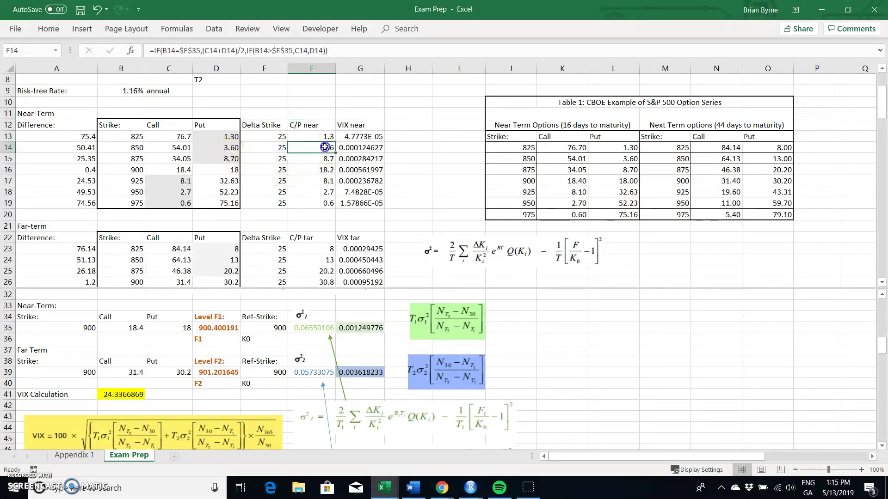
left_click(230, 148)
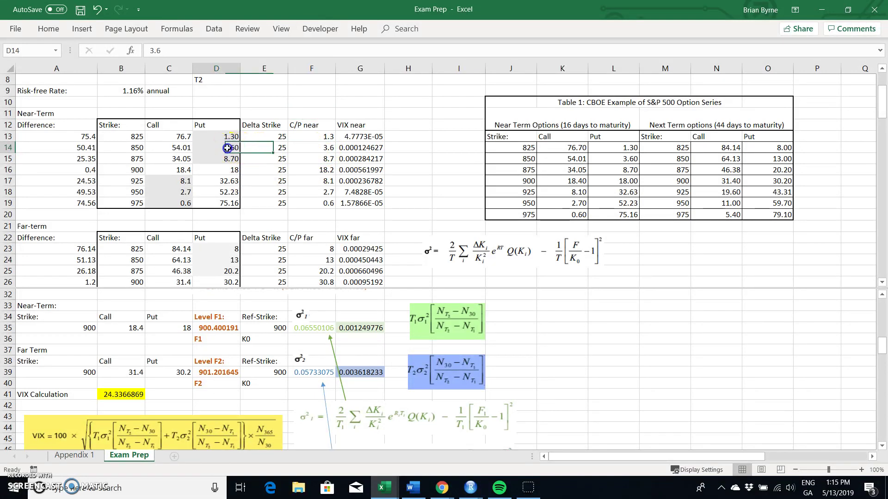
left_click(326, 159)
left_click(226, 159)
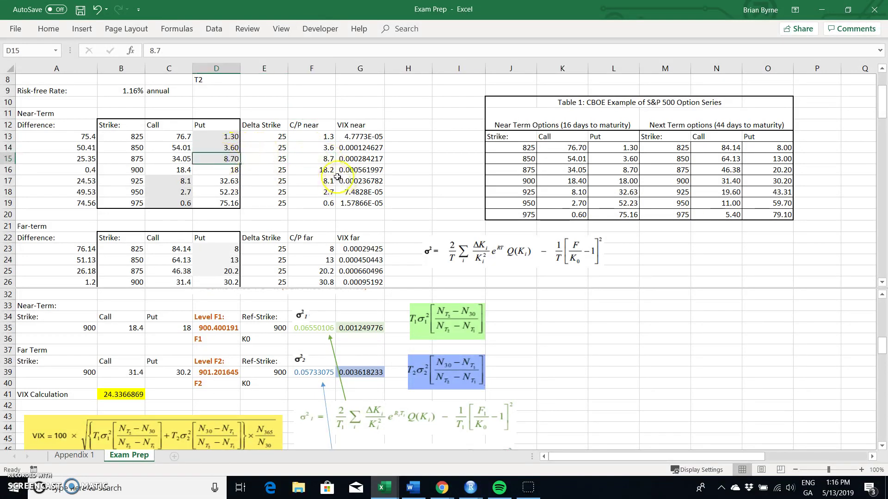
Check how the C/P near formula in F16 handles the 900 reference strike in B16.
left_click(311, 173)
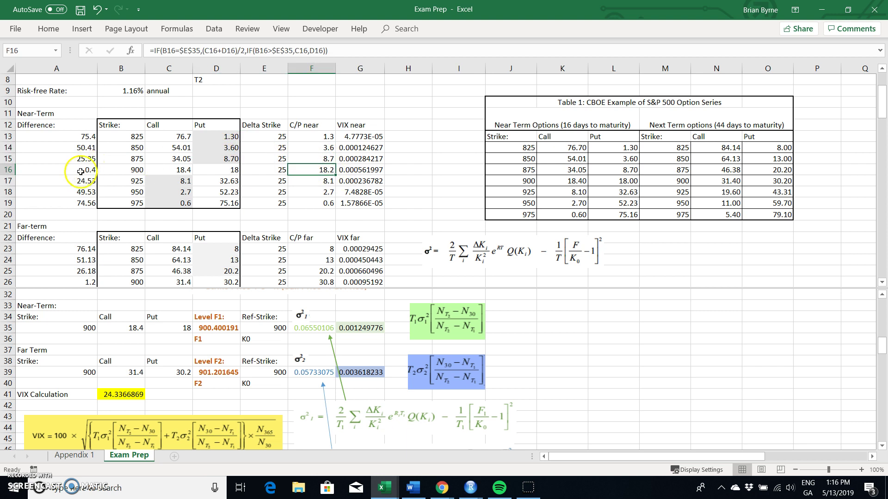
left_click(132, 170)
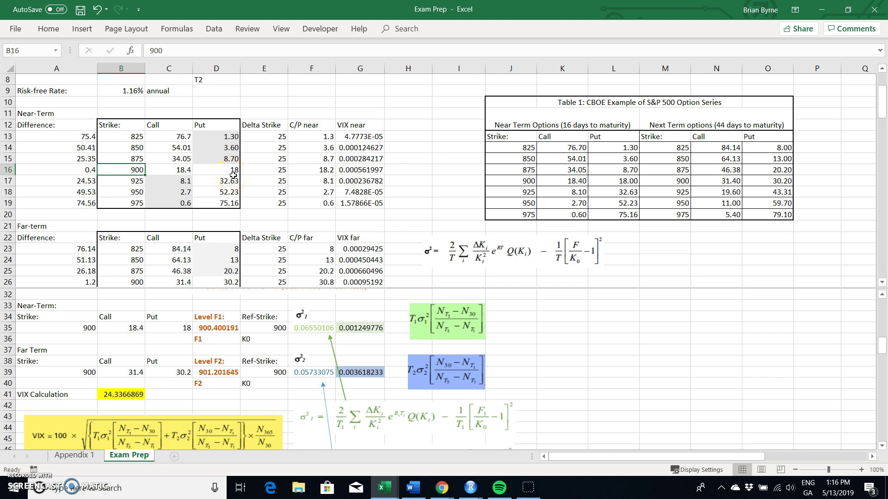
left_click(323, 168)
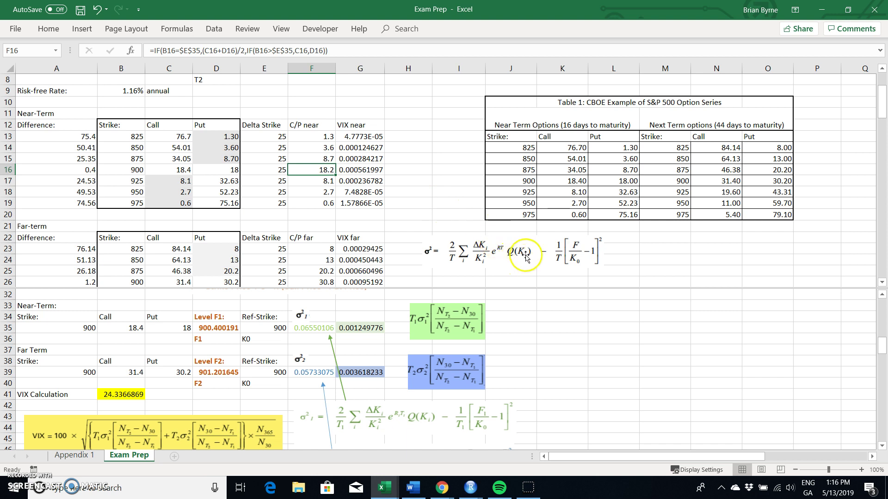
Compare the C/P near values for strikes 925 to 975 in F17:F19 with the call prices in column C.
left_click(324, 180)
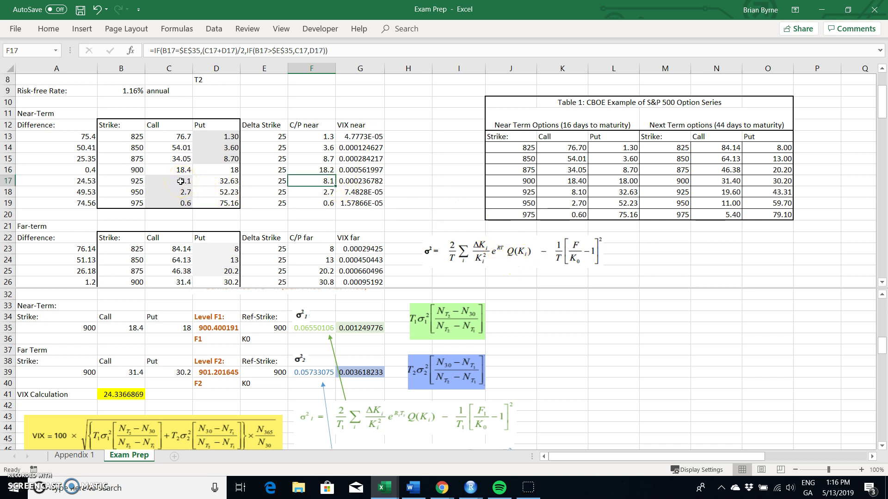
left_click(322, 192)
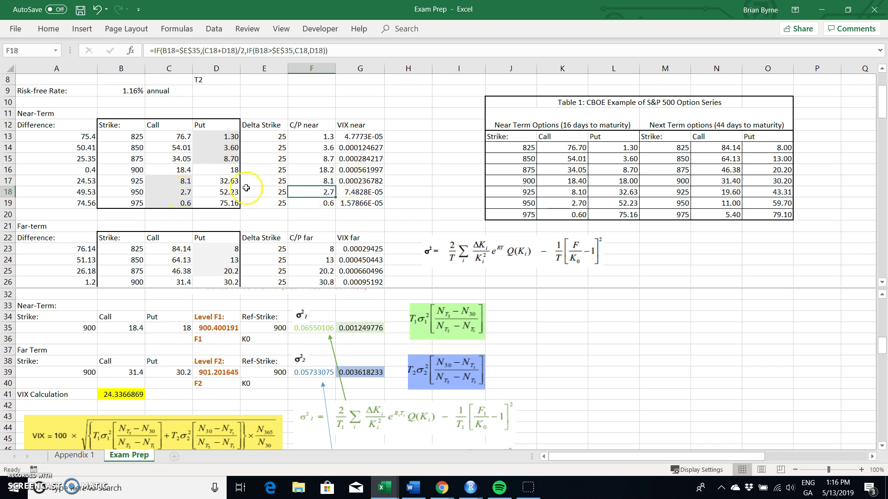
left_click(181, 203)
left_click(310, 201)
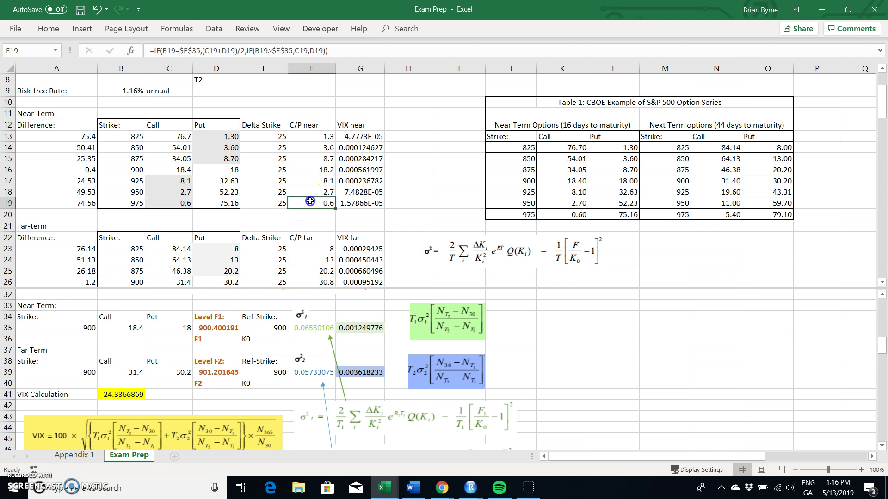
Review the F35 formula's time, summation and forward-level terms against the source cells and the pictured variance and VIX equations.
left_click(310, 330)
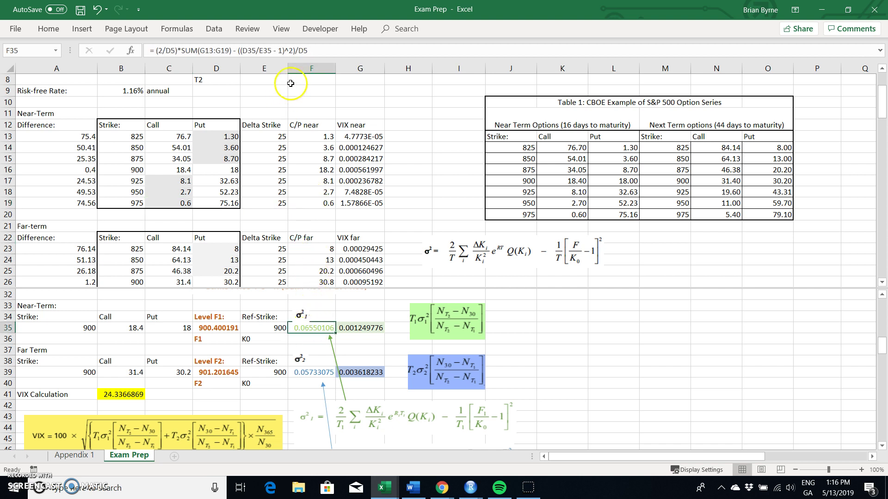
left_click(321, 51)
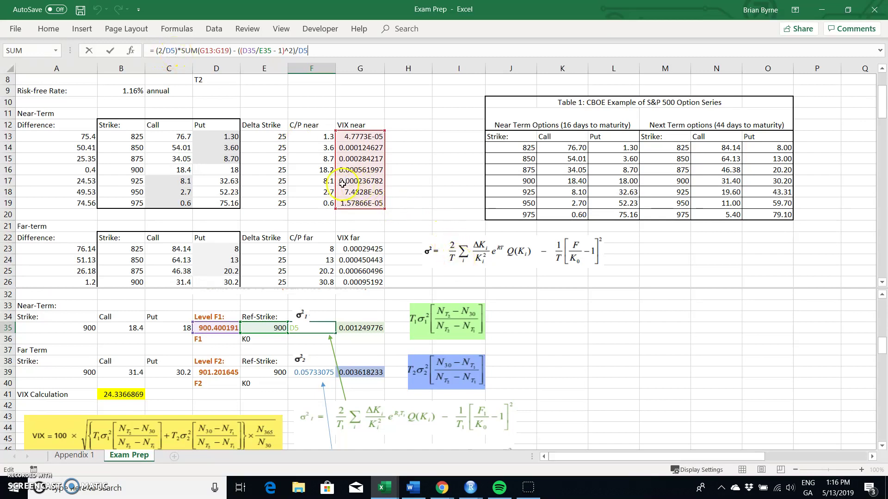
scroll(342, 184, "up", 2)
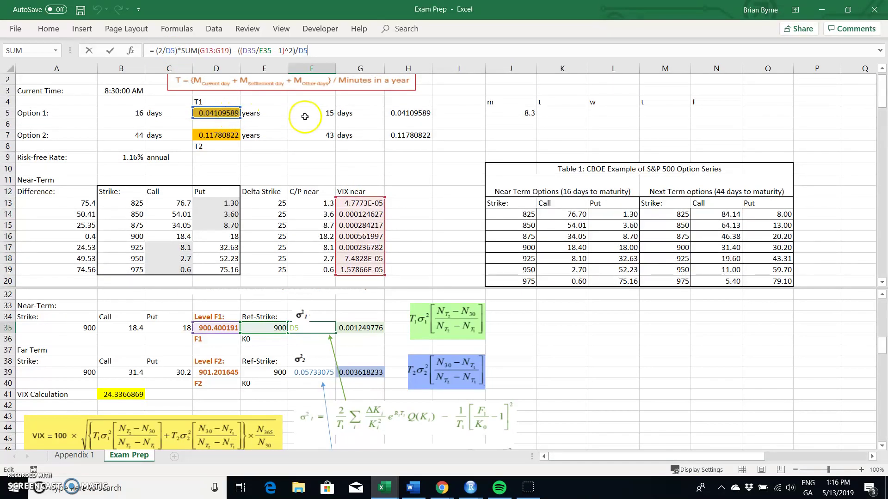
scroll(257, 138, "down", 2)
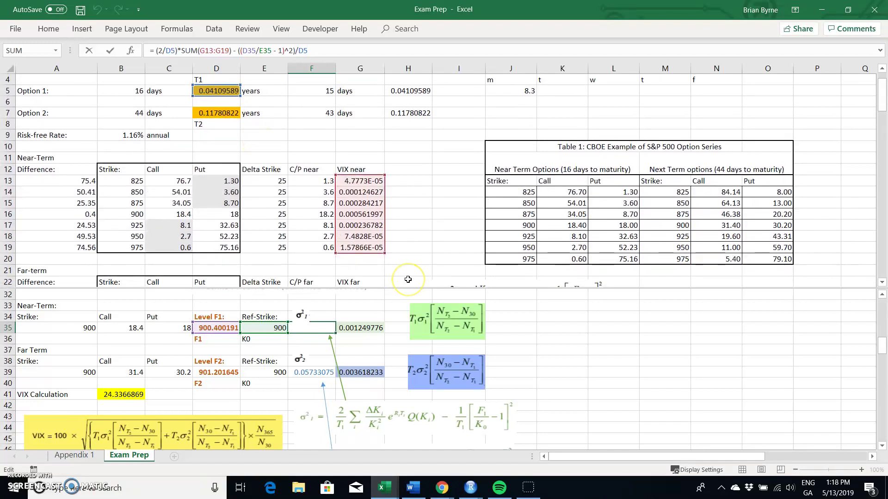
scroll(408, 277, "down", 4)
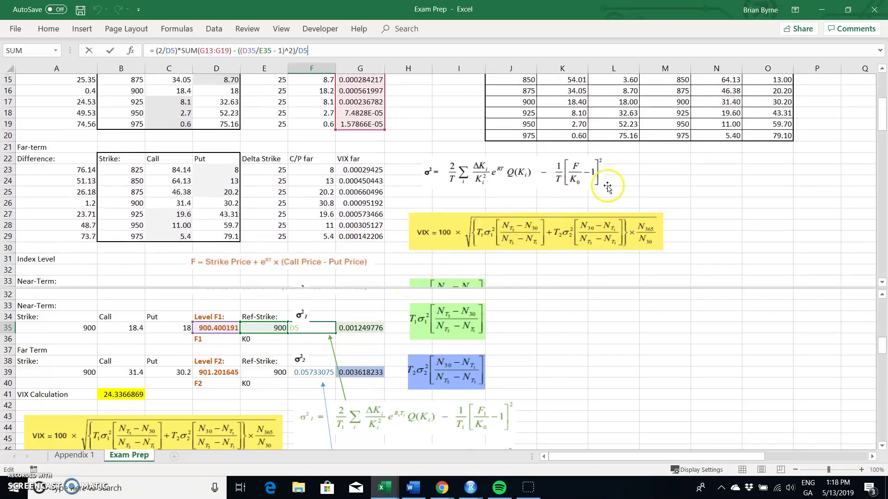